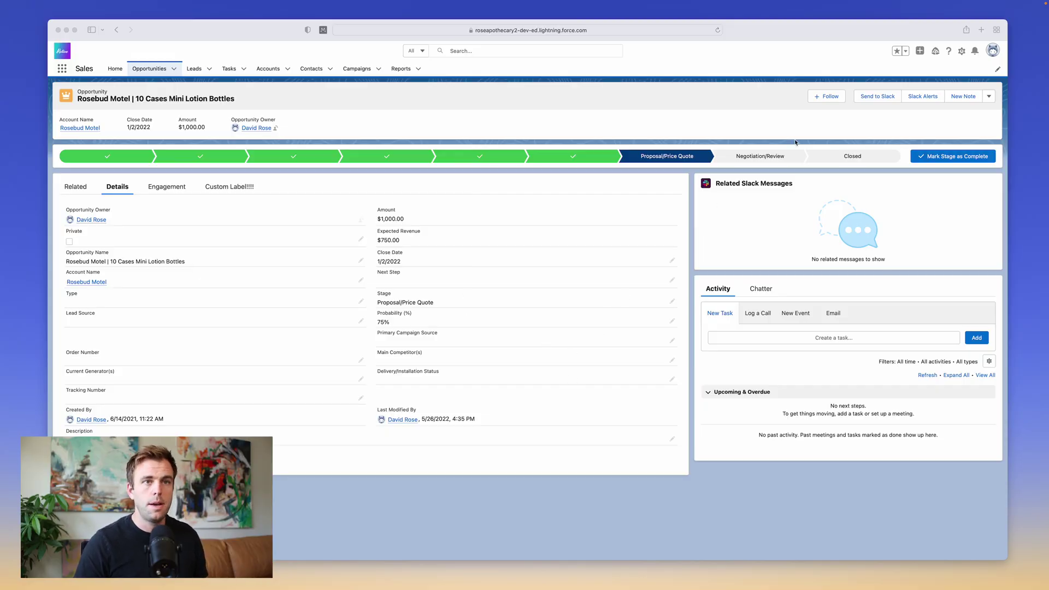
Step: Open the Setup gear menu on the Rosebud Motel opportunity record
{"action": "left_click", "coordinate": [962, 51]}
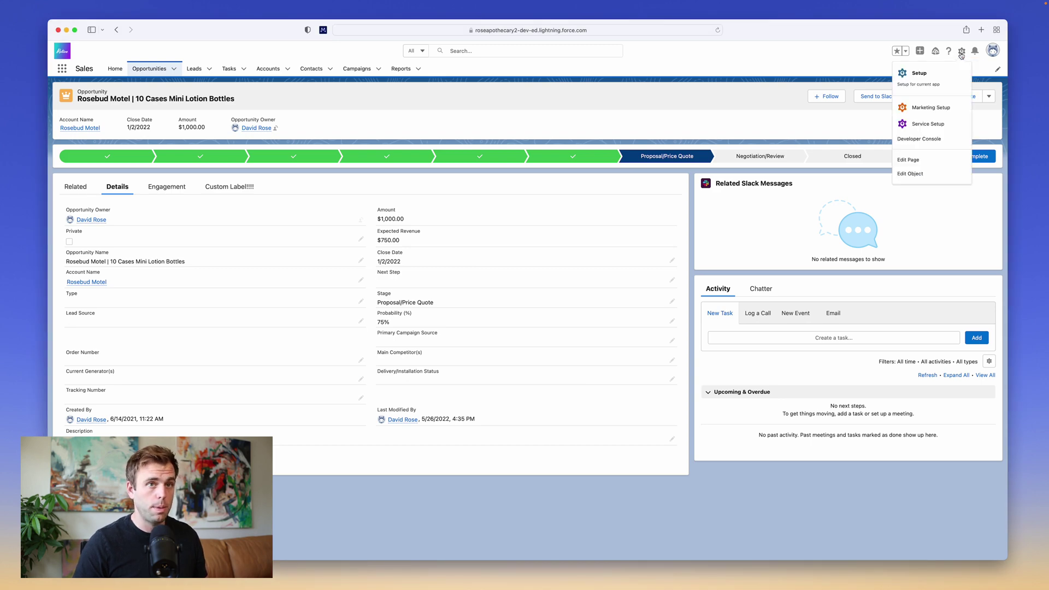
Step: Choose Edit Page to open the Opportunity Record Page in Lightning App Builder
{"action": "left_click", "coordinate": [908, 160]}
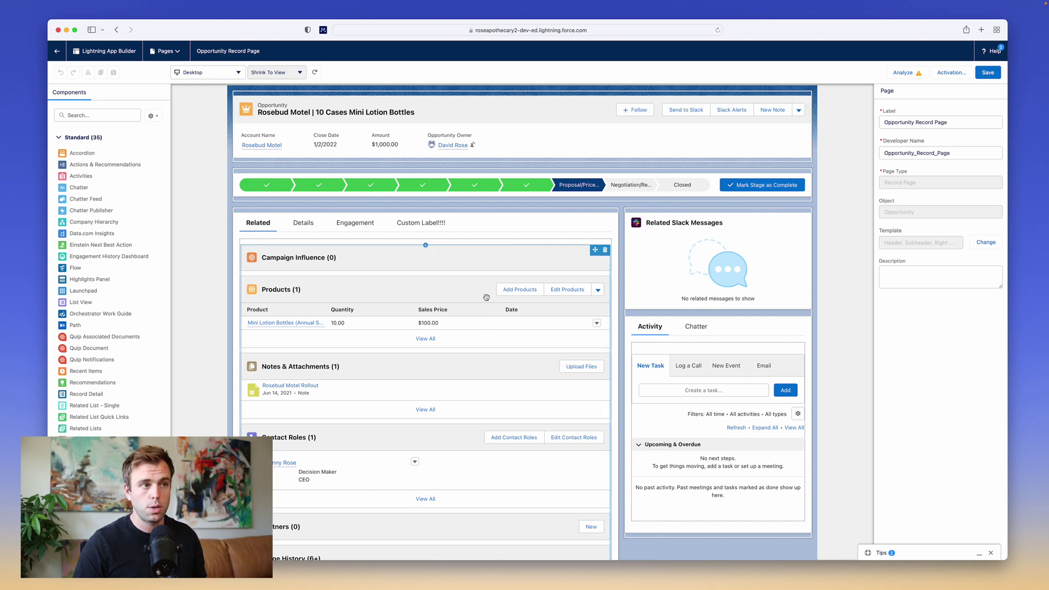
{"action": "left_click_drag", "start_coordinate": [488, 159], "coordinate": [478, 208]}
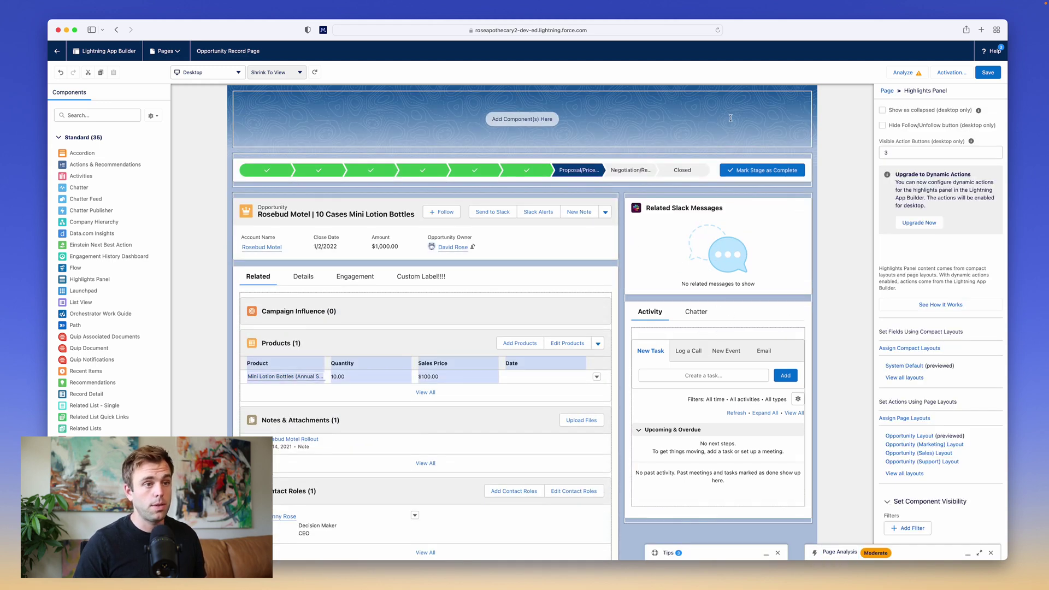
{"action": "left_click_drag", "start_coordinate": [685, 208], "coordinate": [741, 96]}
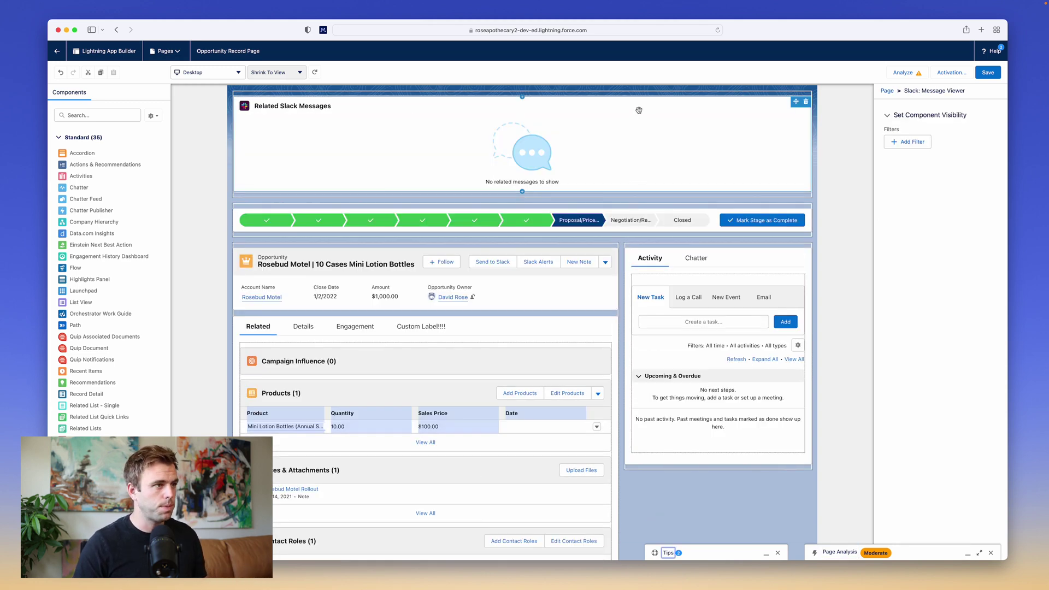
{"action": "left_click_drag", "start_coordinate": [466, 116], "coordinate": [573, 130]}
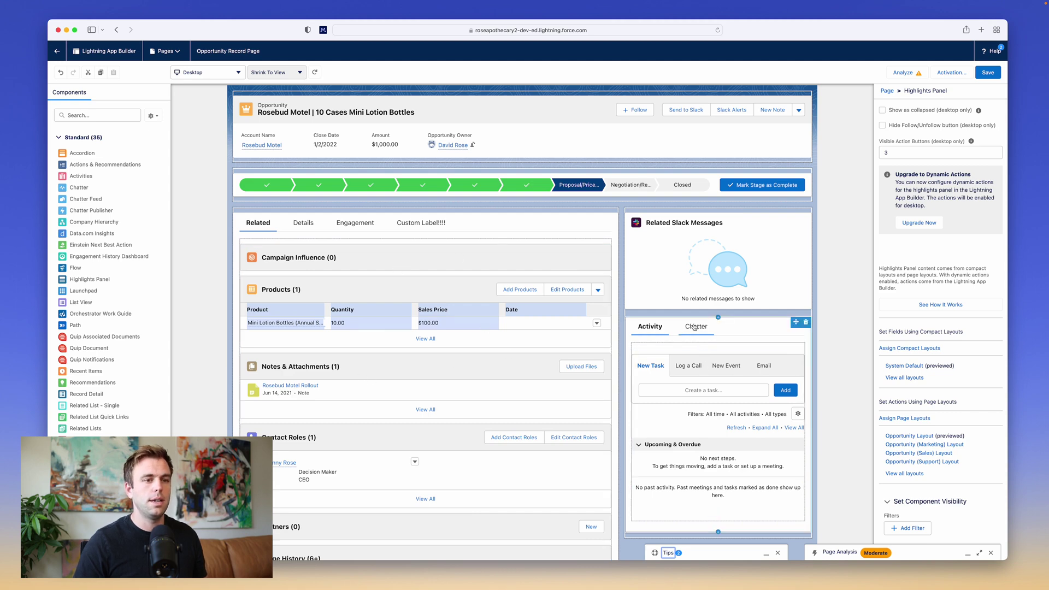
Step: Show the page properties, step through the Label field, and open the 'Select a new template' dialog
{"action": "left_click", "coordinate": [843, 320]}
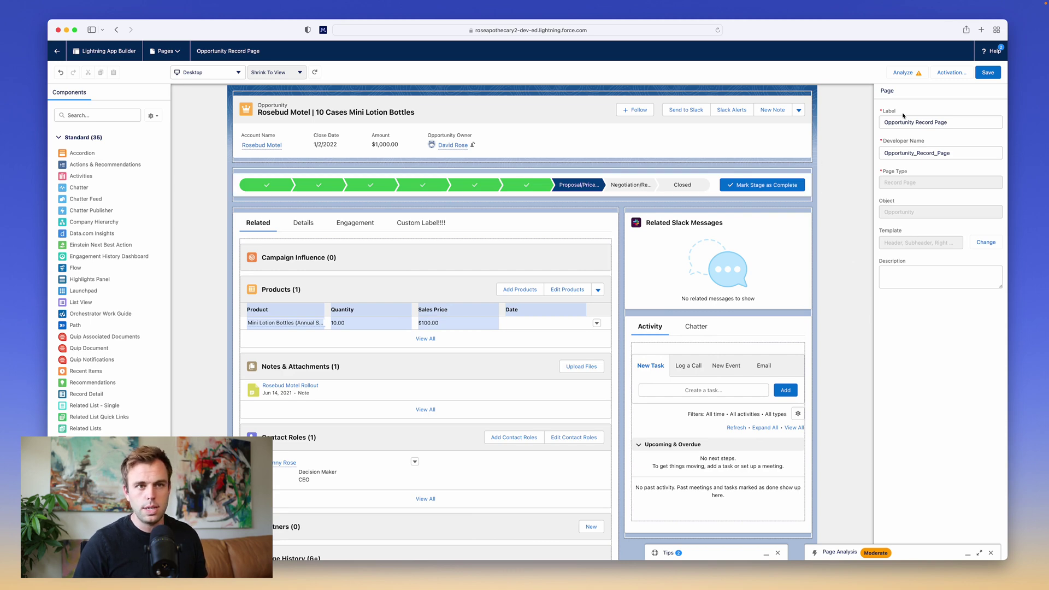
{"action": "left_click", "coordinate": [971, 123]}
{"action": "key", "text": "Tab"}
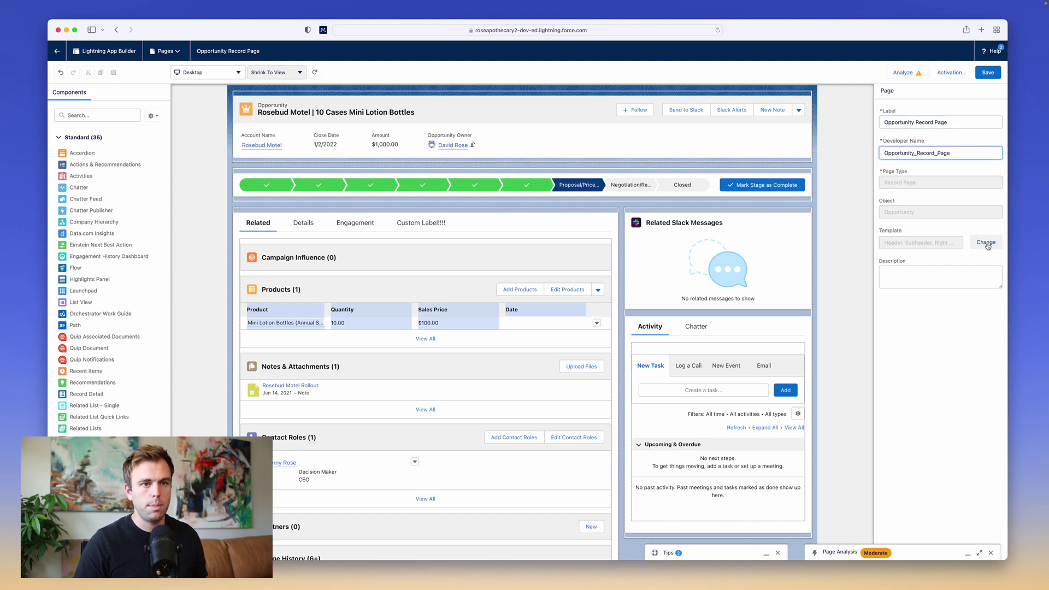
{"action": "left_click", "coordinate": [897, 227]}
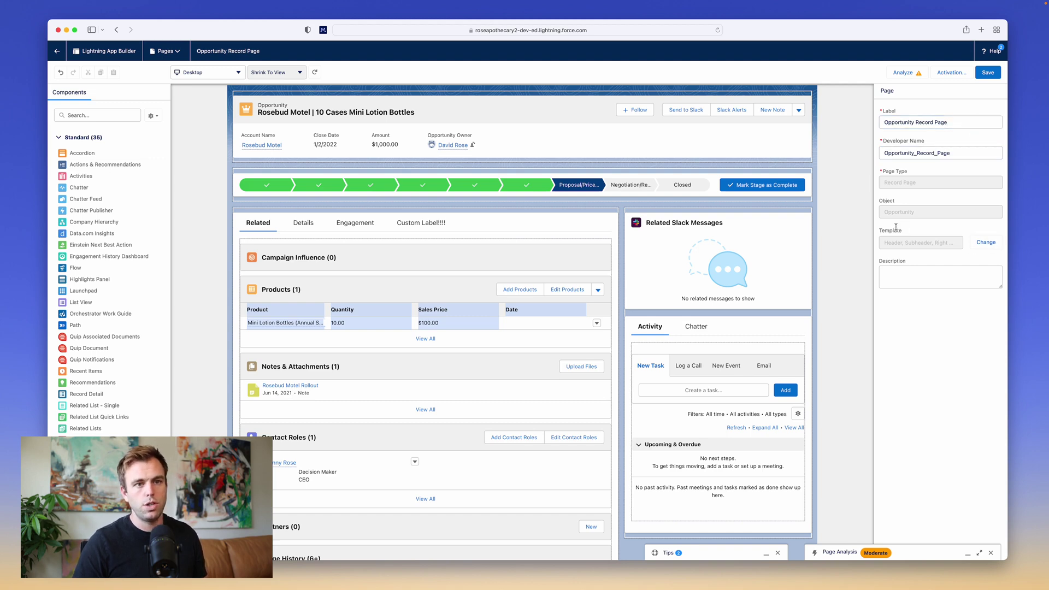
{"action": "left_click", "coordinate": [987, 244]}
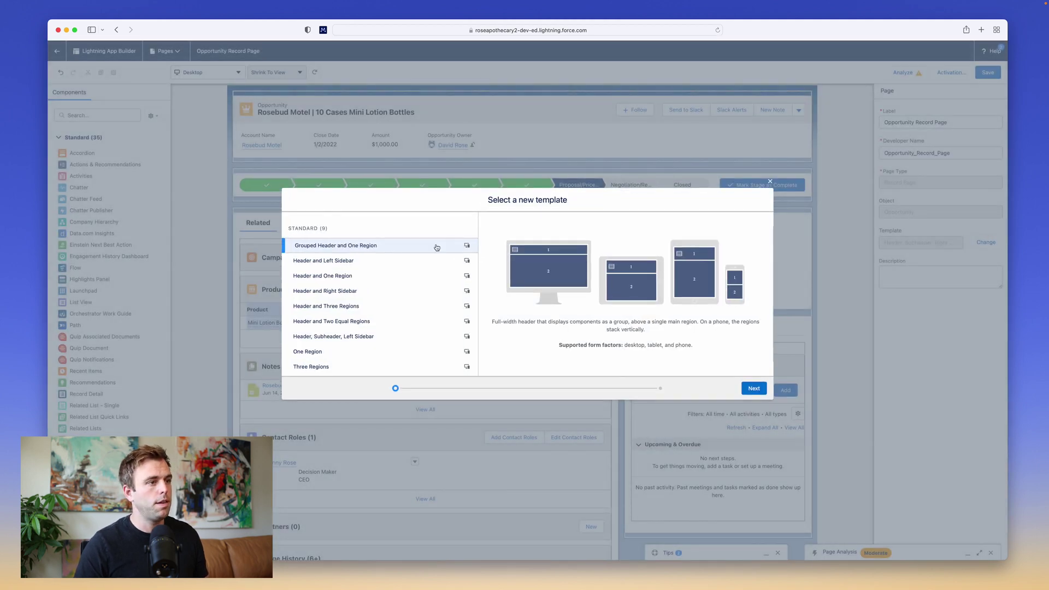
Step: Preview the Left Sidebar, One Region, Right Sidebar and Three Regions header templates, keeping the current one
{"action": "left_click", "coordinate": [382, 260]}
{"action": "left_click", "coordinate": [377, 277]}
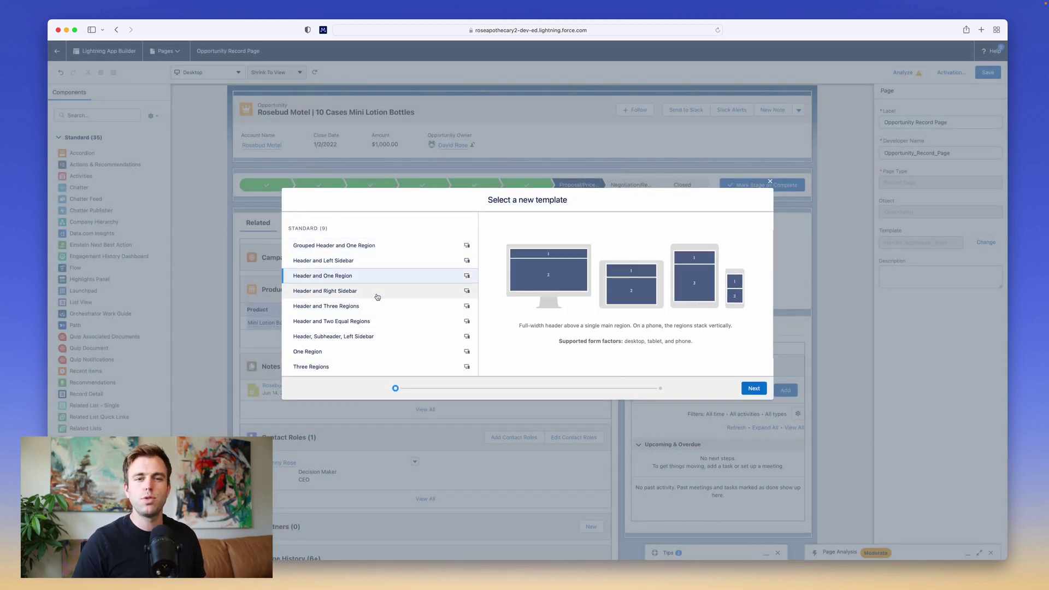
{"action": "left_click", "coordinate": [377, 293]}
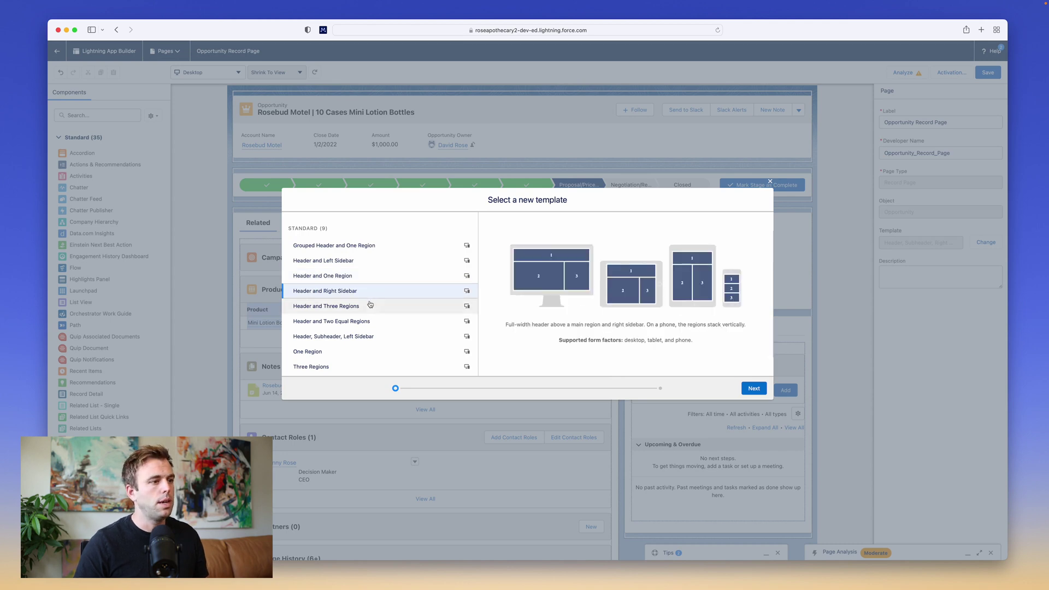
{"action": "left_click", "coordinate": [356, 305]}
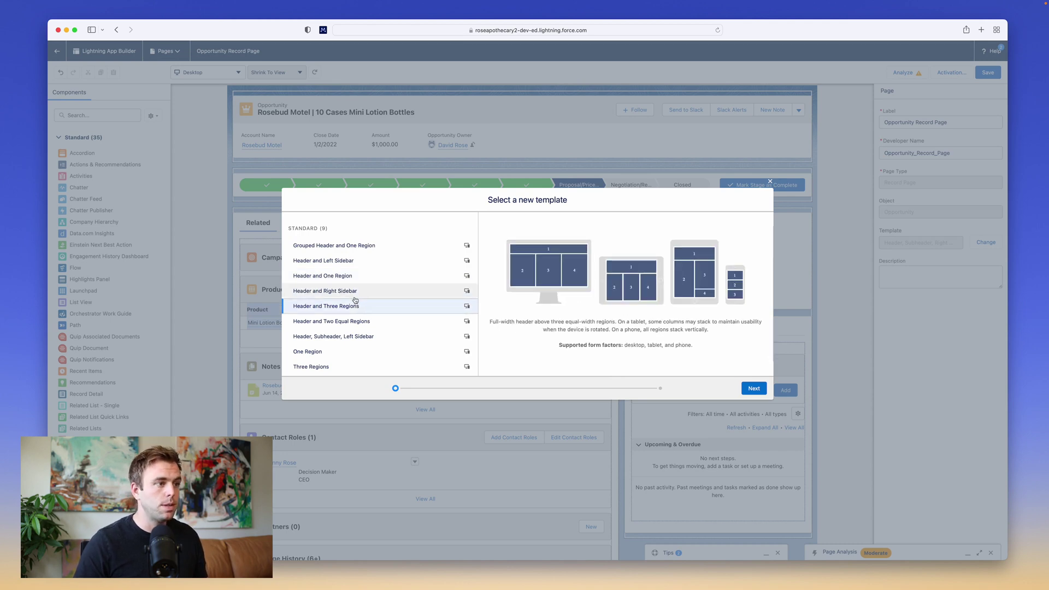
{"action": "left_click", "coordinate": [353, 292]}
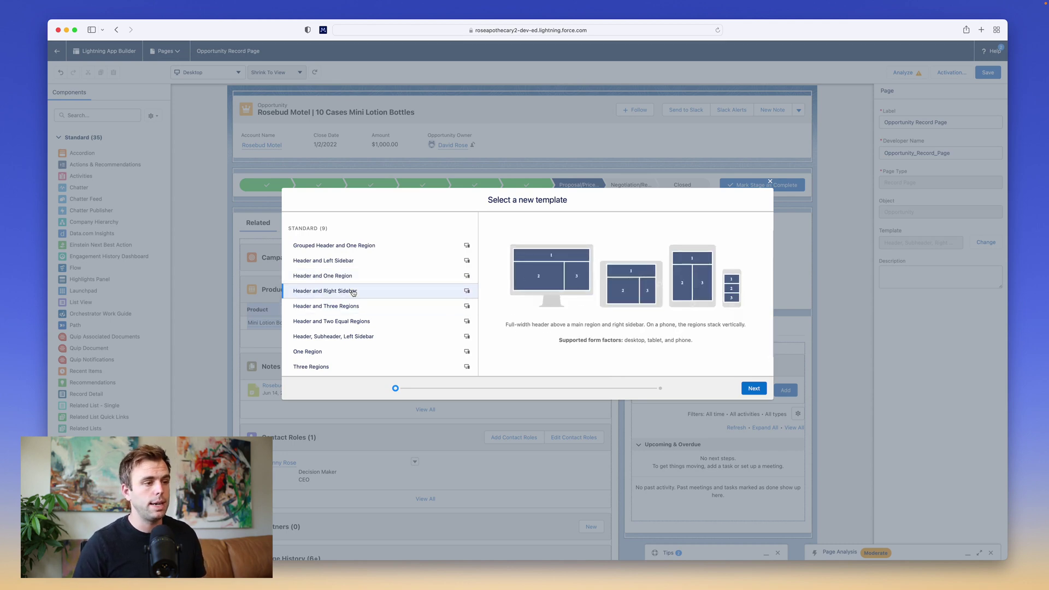
{"action": "scroll", "coordinate": [353, 293], "scroll_direction": "down", "scroll_amount": 1}
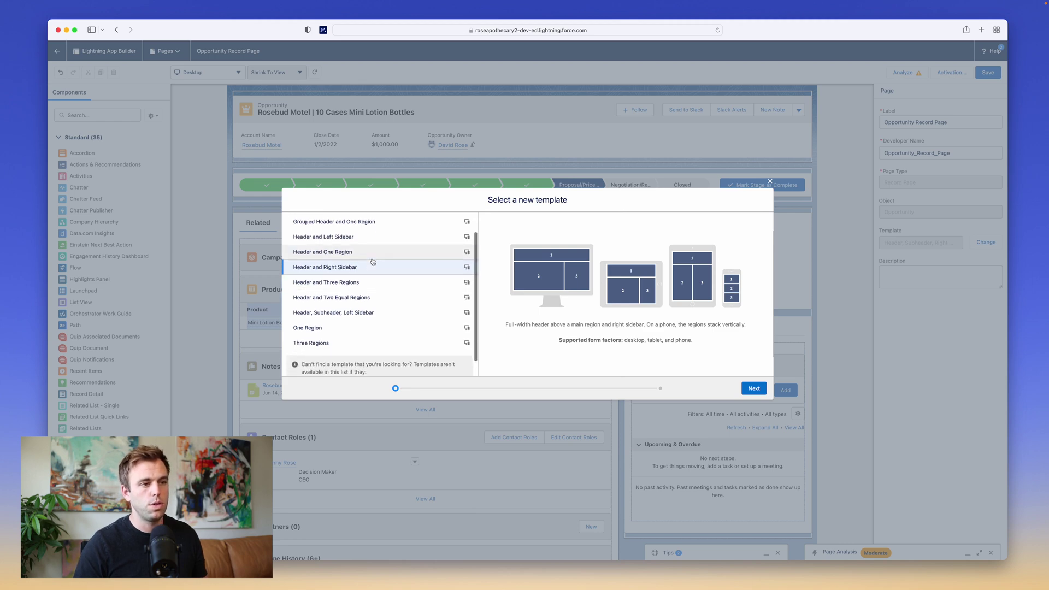
{"action": "scroll", "coordinate": [370, 265], "scroll_direction": "up", "scroll_amount": 1}
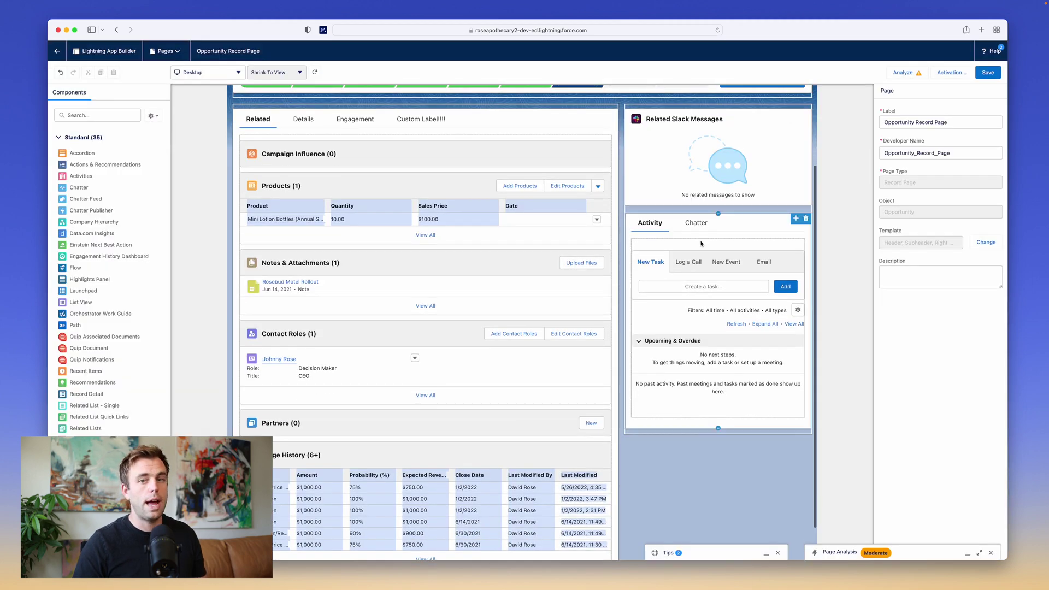
{"action": "scroll", "coordinate": [701, 244], "scroll_direction": "up", "scroll_amount": 3}
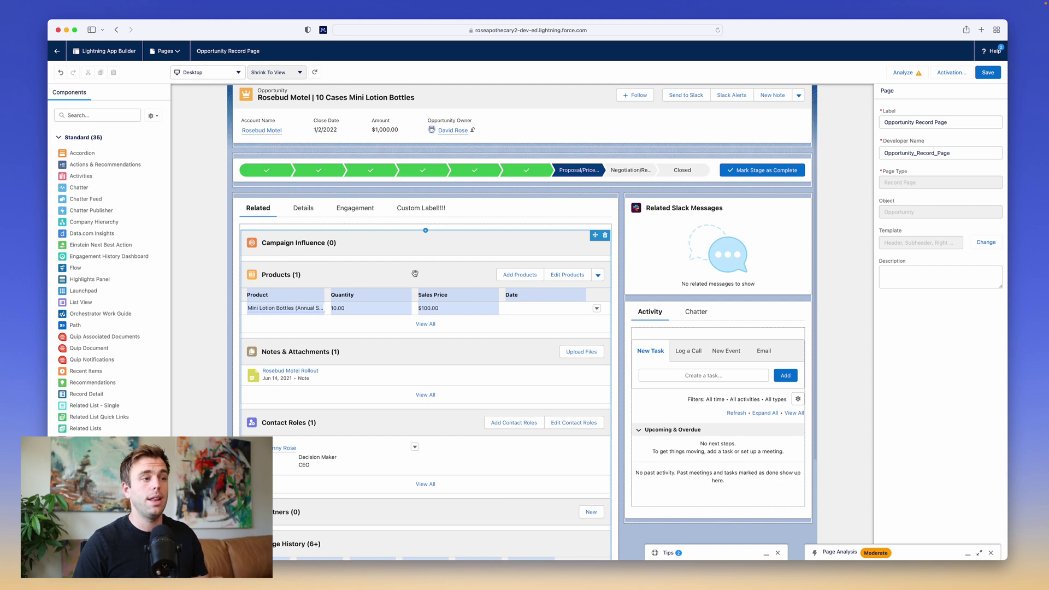
Step: Delete the Custom Label!!!! tab and drag the tabs into Engagement, Details, Related order
{"action": "left_click", "coordinate": [437, 212]}
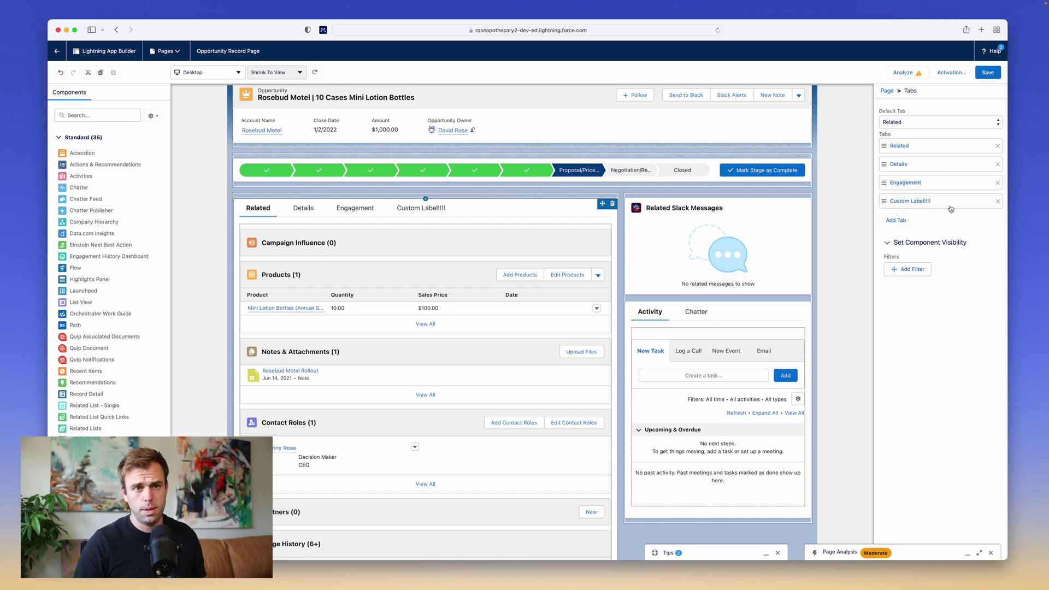
{"action": "left_click", "coordinate": [998, 201]}
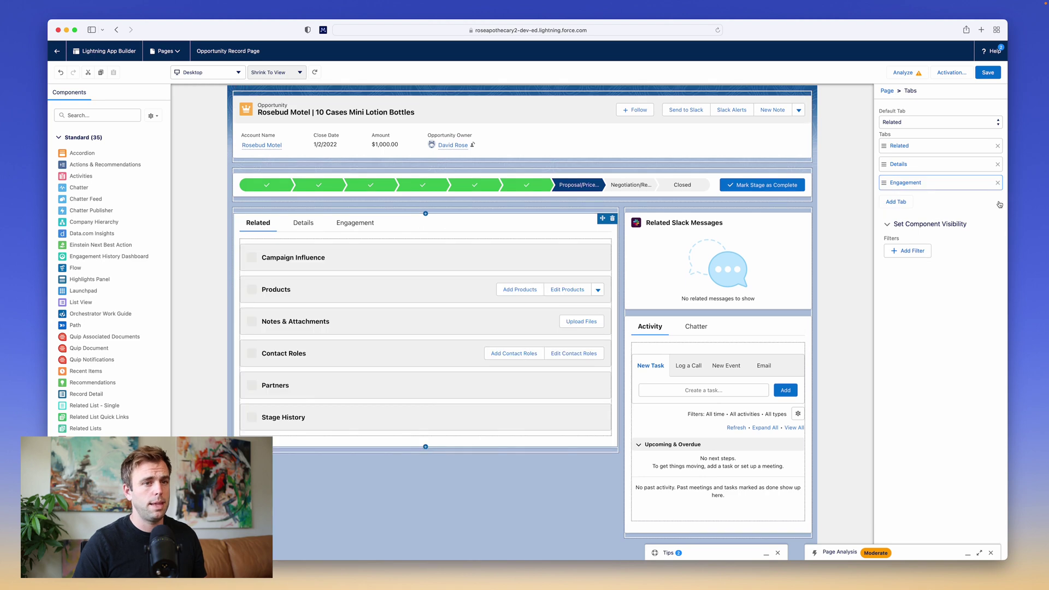
{"action": "mouse_move", "coordinate": [885, 182]}
{"action": "left_mouse_down"}
{"action": "mouse_move", "coordinate": [885, 153]}
{"action": "mouse_move", "coordinate": [886, 164]}
{"action": "left_mouse_up"}
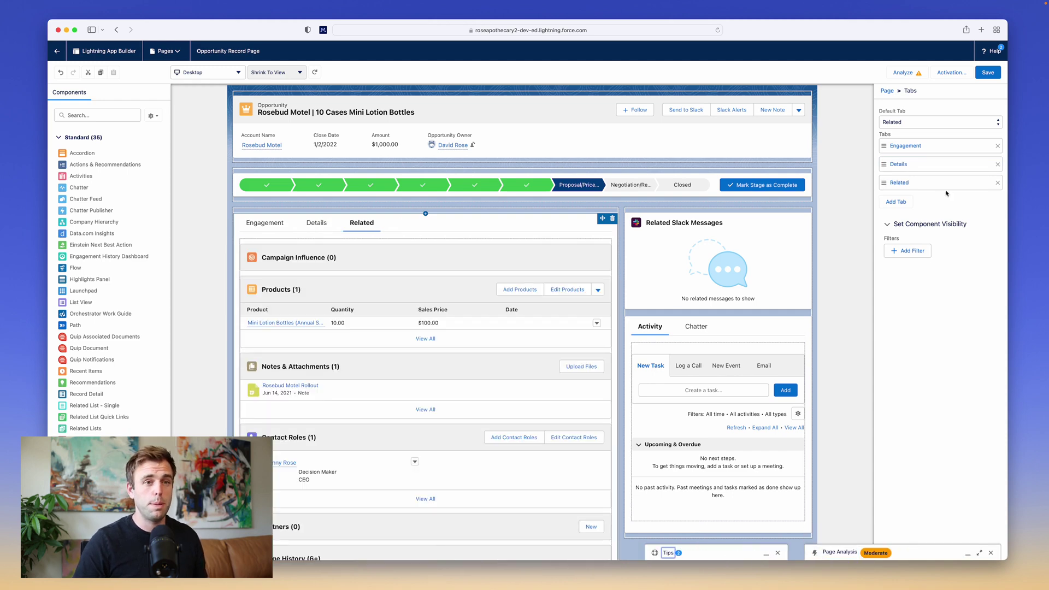
Step: Add a fourth tab with the custom label Billing and view its empty area
{"action": "left_click", "coordinate": [895, 201]}
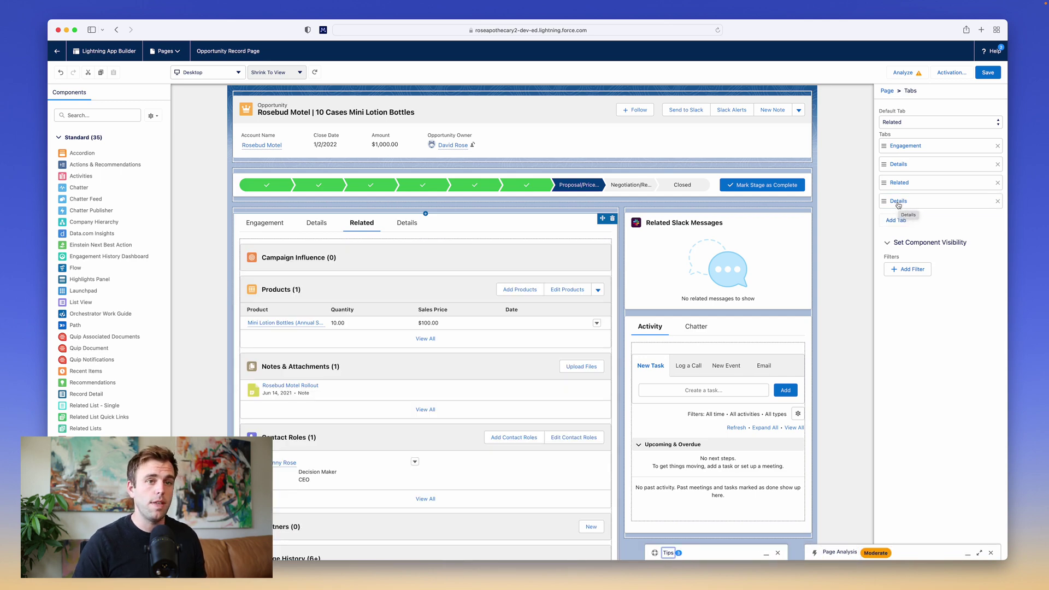
{"action": "left_click", "coordinate": [906, 204]}
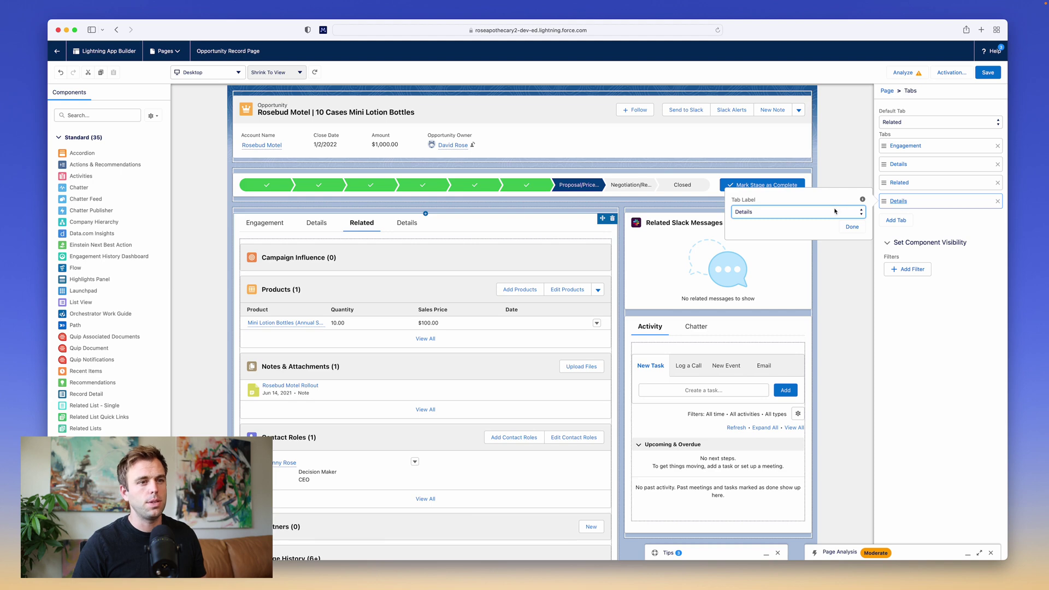
{"action": "left_click", "coordinate": [835, 211]}
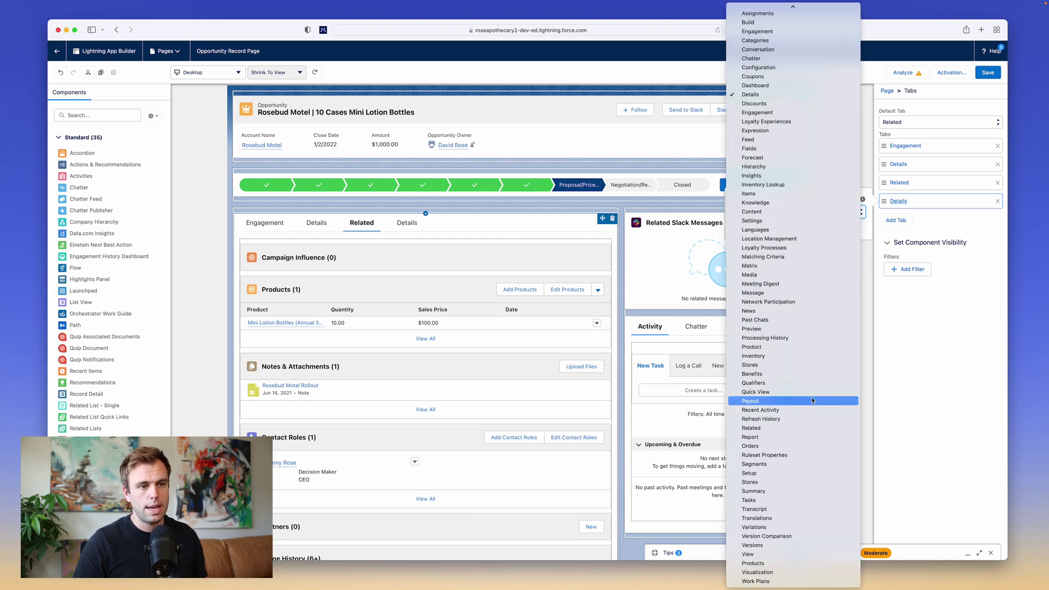
{"action": "scroll", "coordinate": [806, 312], "scroll_direction": "up", "scroll_amount": 5}
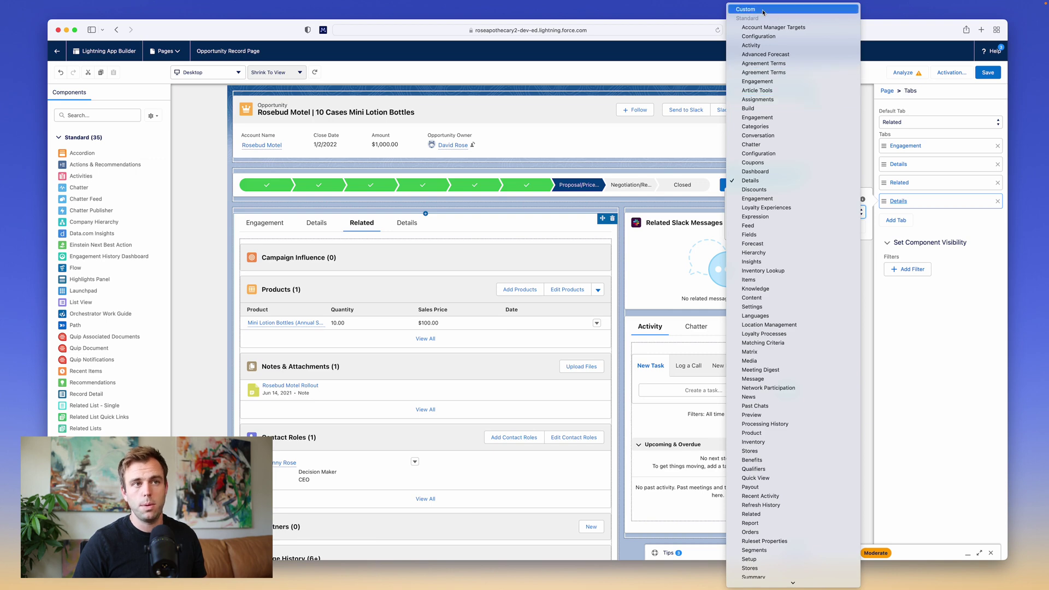
{"action": "left_click", "coordinate": [757, 10]}
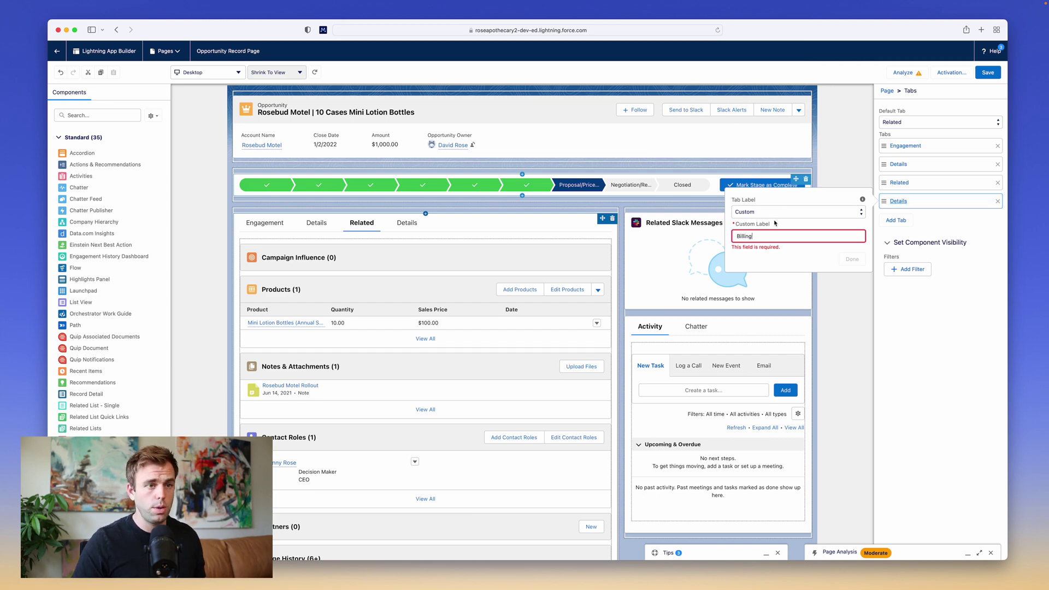
{"action": "left_click", "coordinate": [396, 205]}
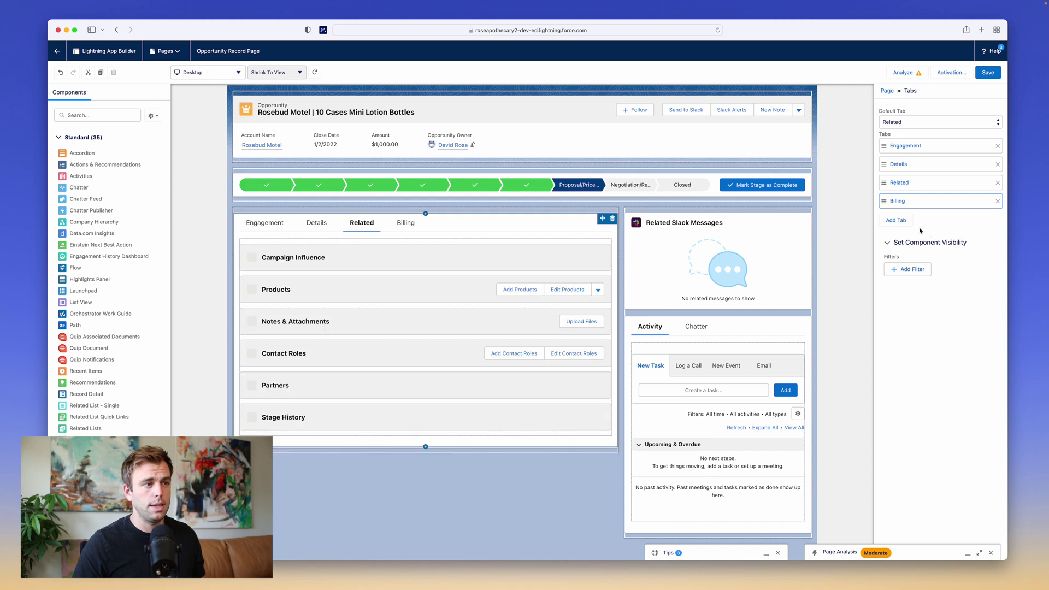
{"action": "scroll", "coordinate": [405, 224], "scroll_direction": "down", "scroll_amount": 3}
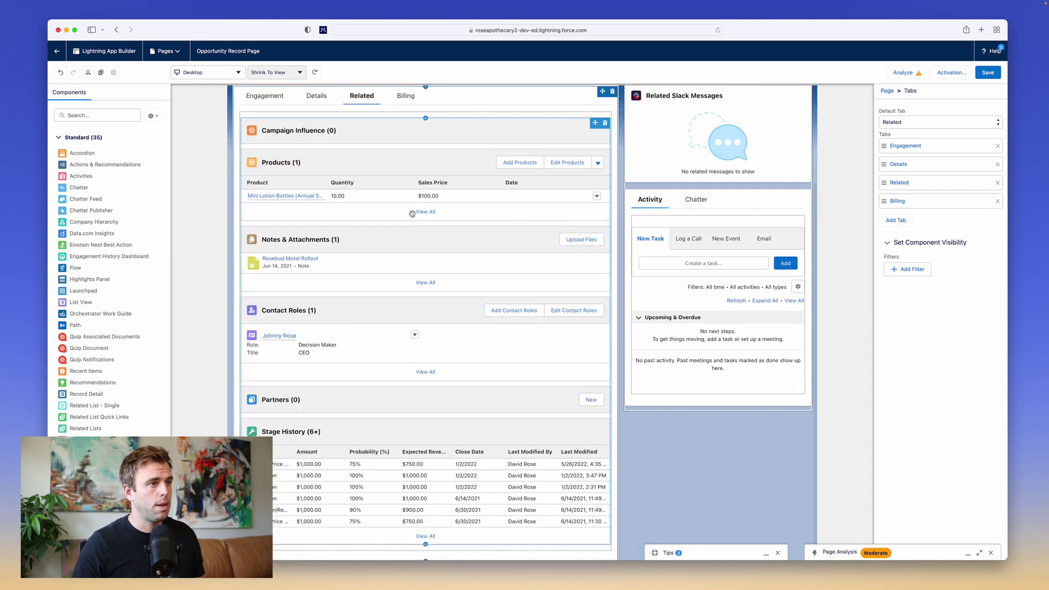
{"action": "left_click", "coordinate": [410, 167]}
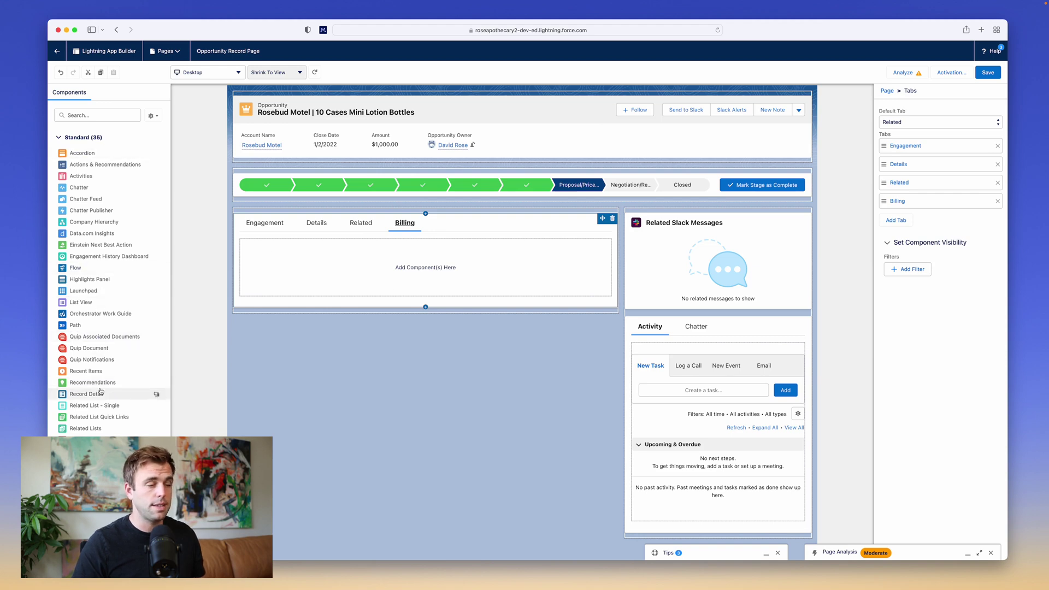
Step: Drop a Related List - Single into the Billing tab and set it to Campaign Influence
{"action": "scroll", "coordinate": [98, 389], "scroll_direction": "down", "scroll_amount": 1}
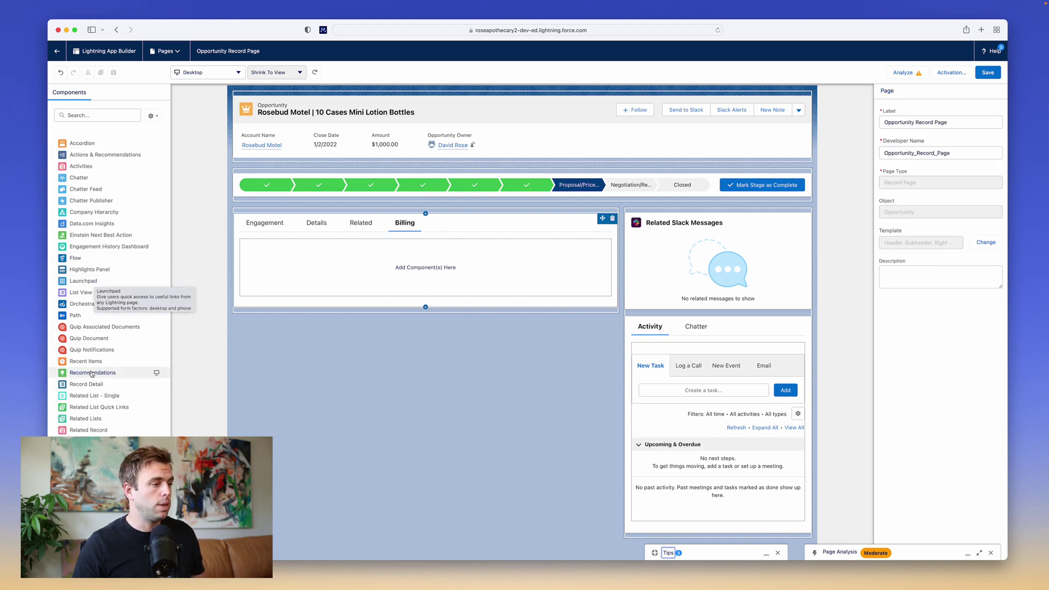
{"action": "scroll", "coordinate": [92, 374], "scroll_direction": "down", "scroll_amount": 5}
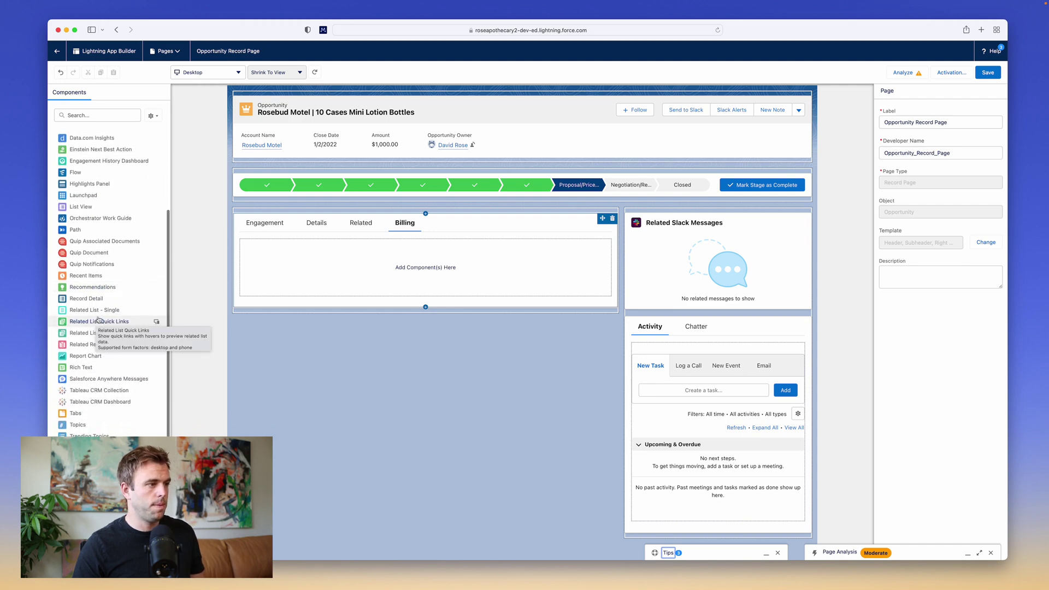
{"action": "left_click_drag", "start_coordinate": [98, 320], "coordinate": [396, 282]}
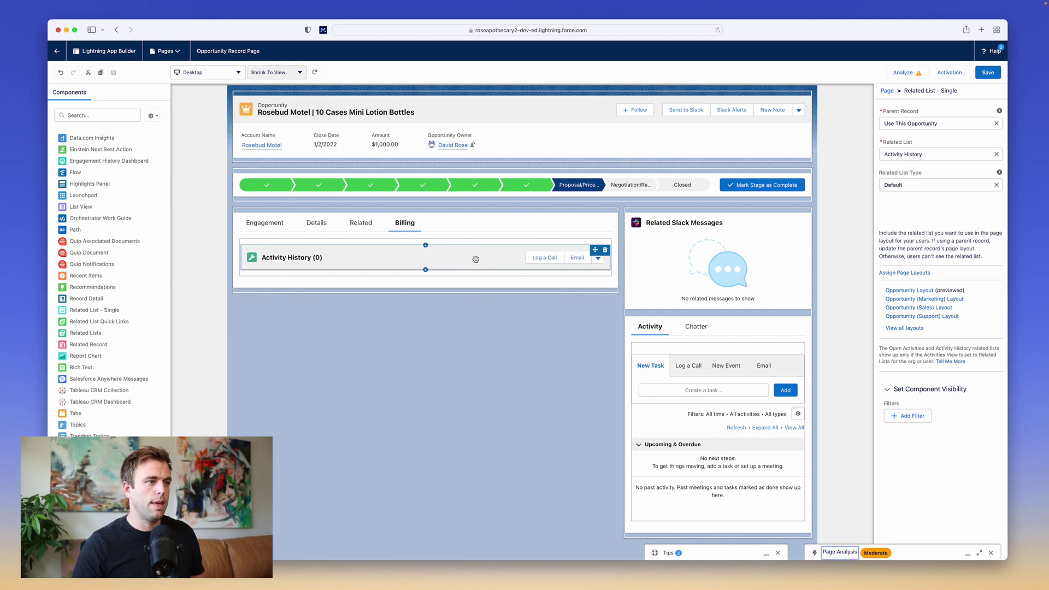
{"action": "left_click", "coordinate": [997, 154]}
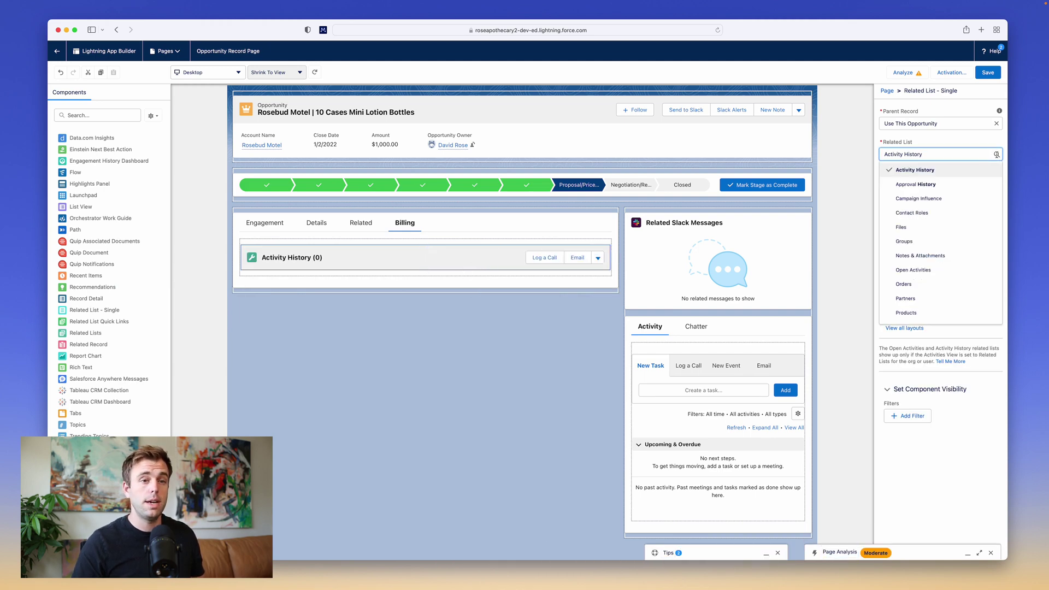
{"action": "scroll", "coordinate": [951, 223], "scroll_direction": "down", "scroll_amount": 2}
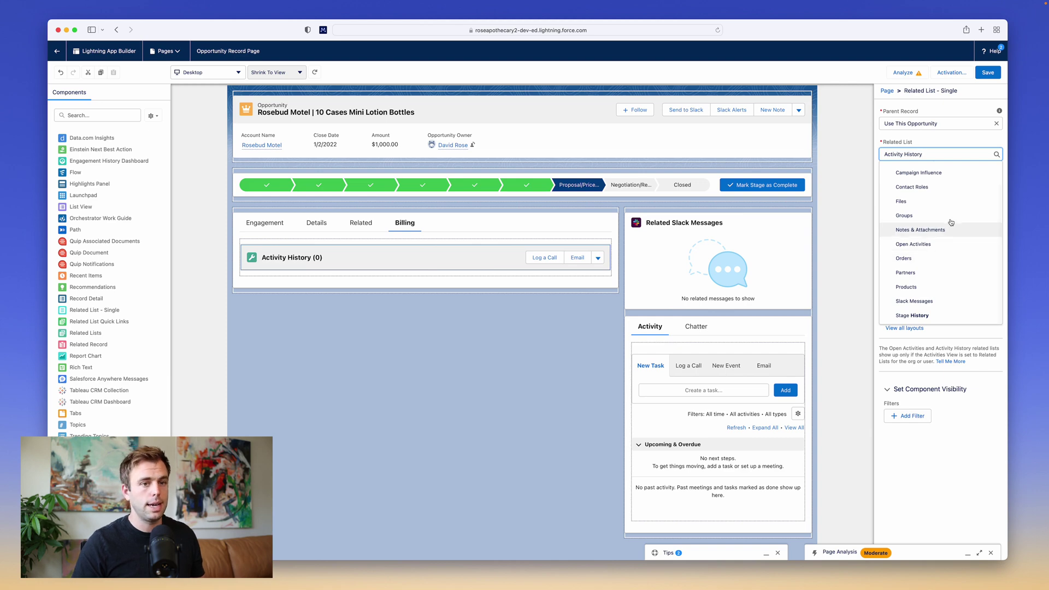
{"action": "left_click", "coordinate": [929, 258]}
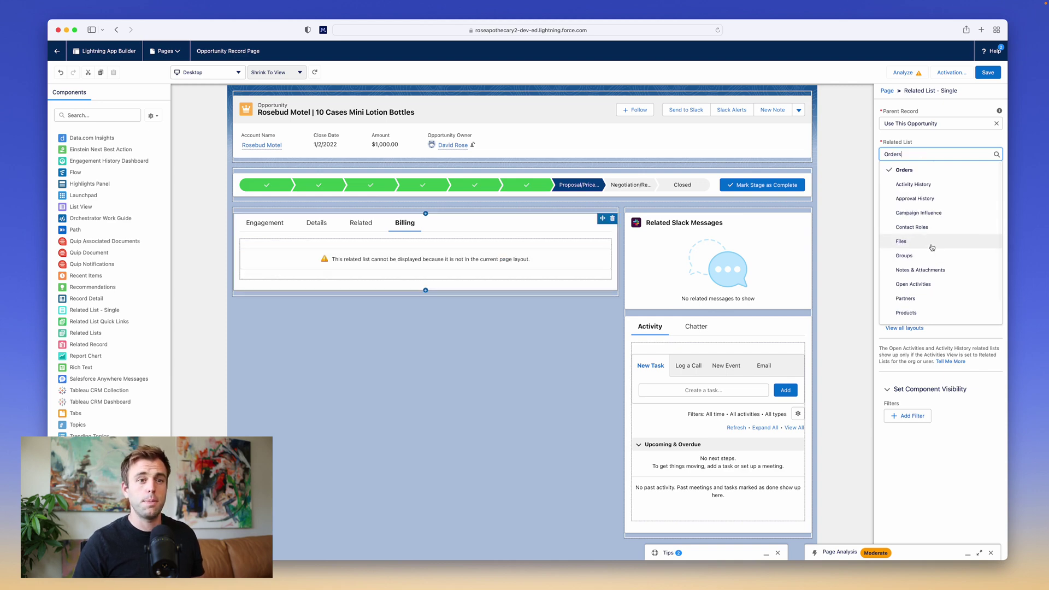
{"action": "left_click", "coordinate": [941, 213]}
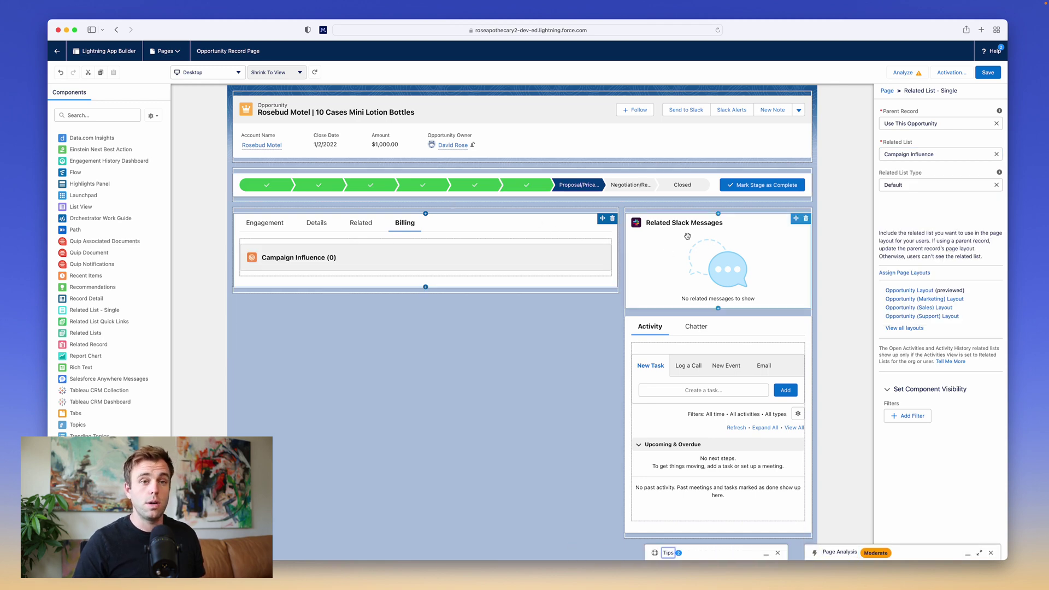
{"action": "left_click", "coordinate": [412, 229]}
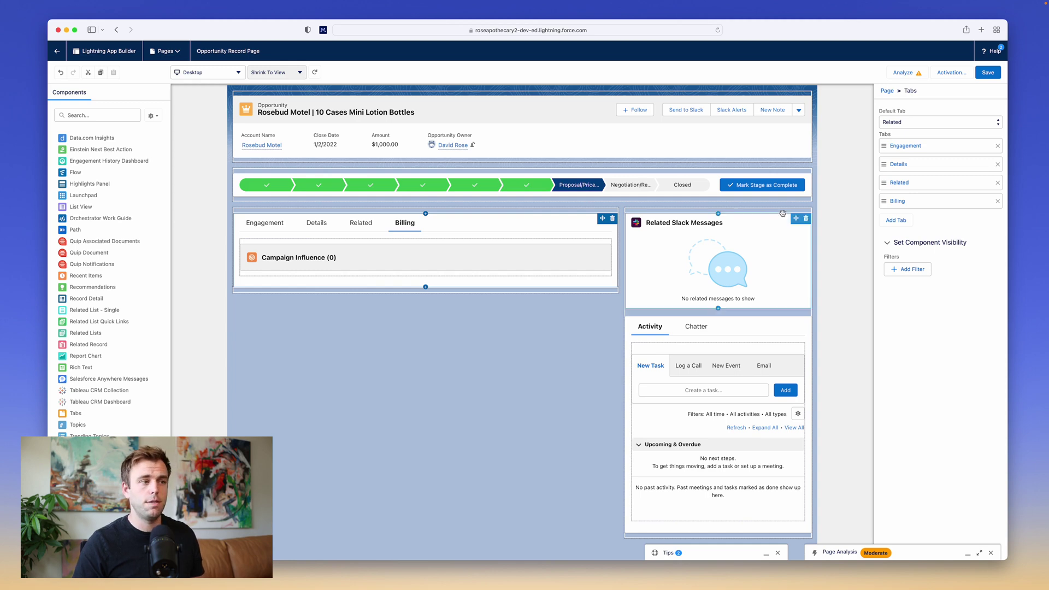
Step: Change the Billing tab's custom label to Marketing and view the tab's contents
{"action": "left_click", "coordinate": [902, 201]}
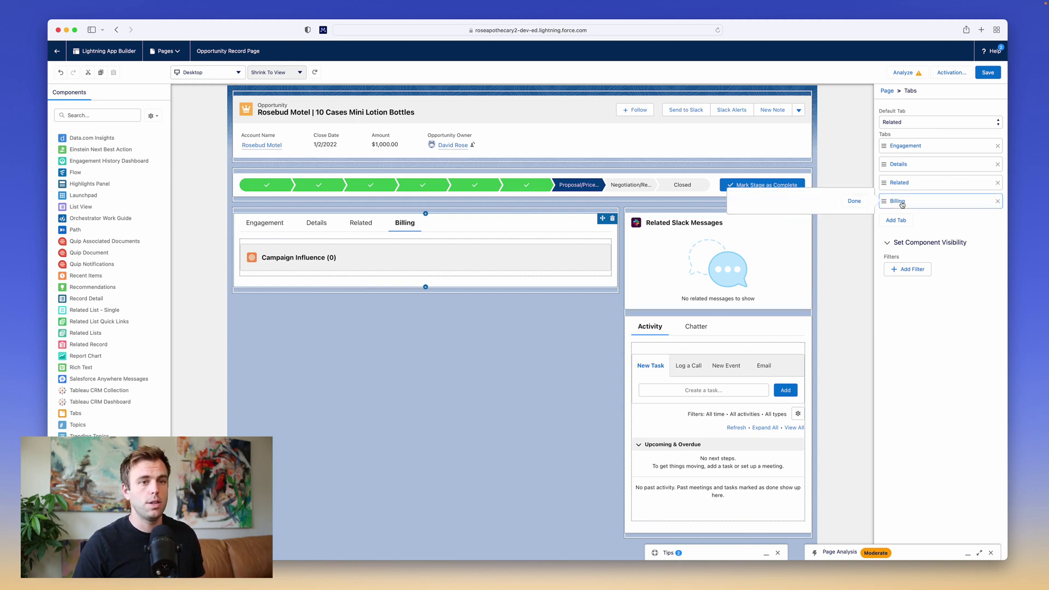
{"action": "left_click", "coordinate": [802, 236]}
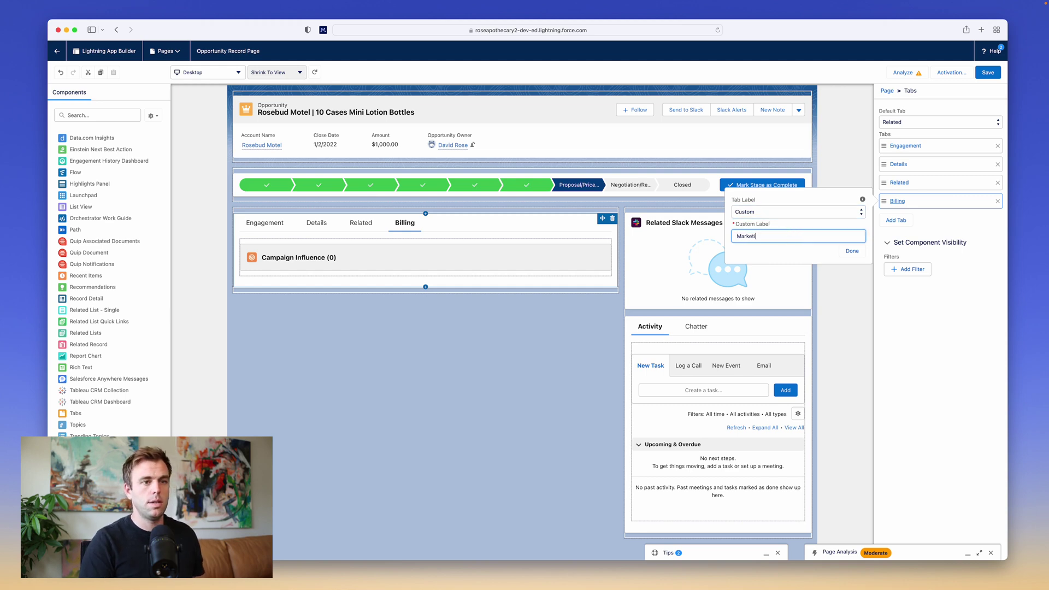
{"action": "type", "text": "Marketing"}
{"action": "key", "text": "Return"}
{"action": "scroll", "coordinate": [422, 211], "scroll_direction": "down", "scroll_amount": 3}
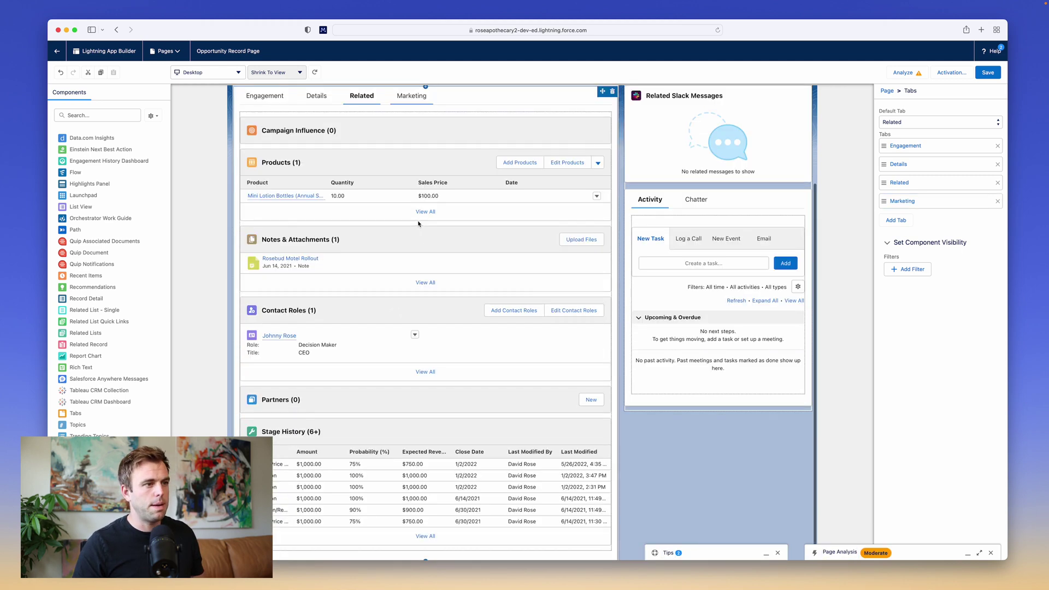
{"action": "scroll", "coordinate": [422, 210], "scroll_direction": "up", "scroll_amount": 3}
{"action": "left_click", "coordinate": [410, 222]}
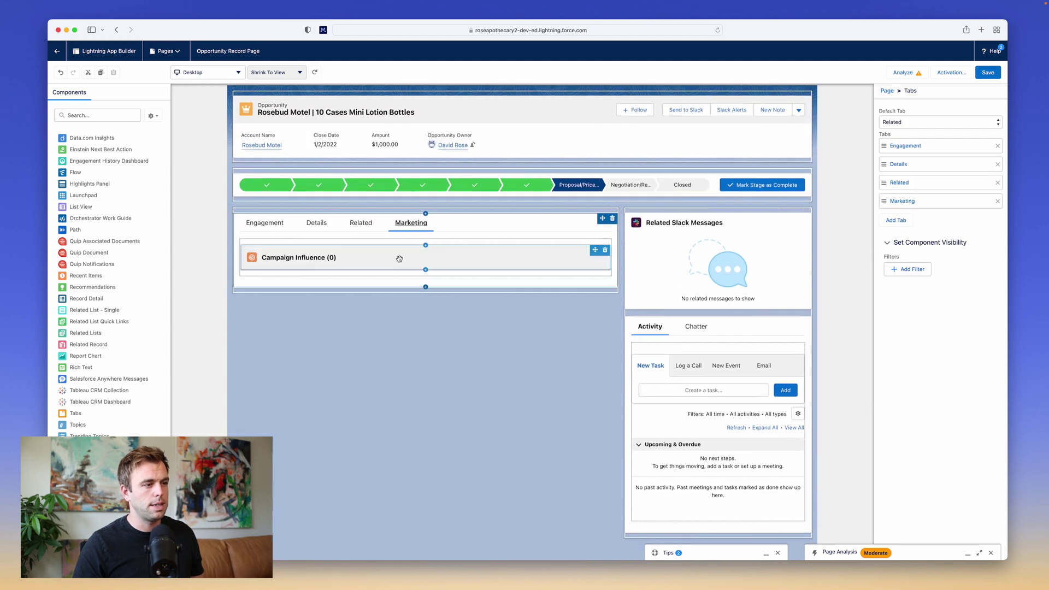
Step: Drag Engagement History from the Engagement tab into Marketing, below Campaign Influence
{"action": "left_click", "coordinate": [265, 223]}
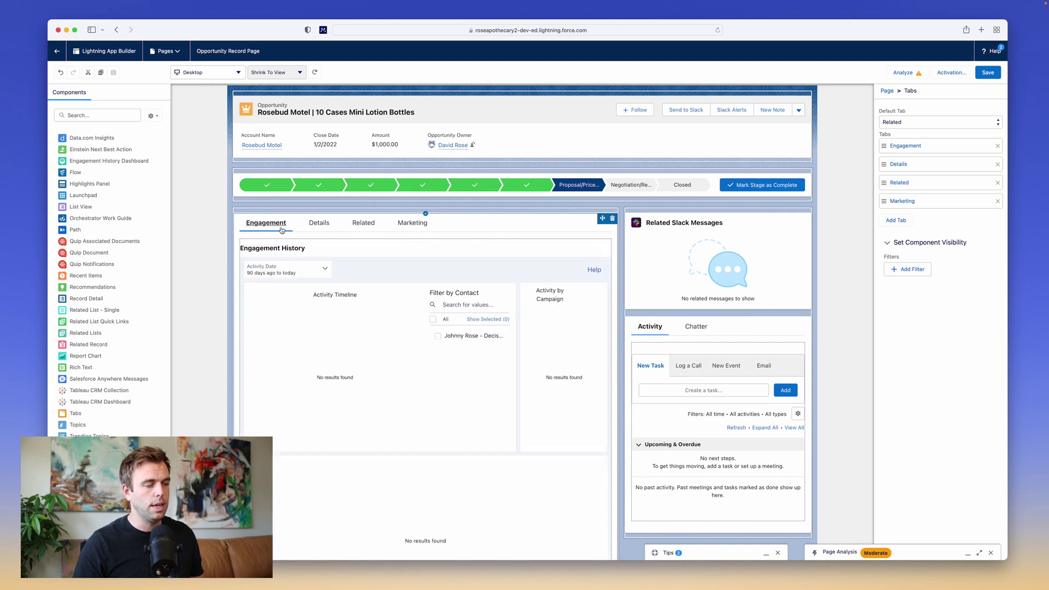
{"action": "left_click_drag", "start_coordinate": [327, 299], "coordinate": [344, 277]}
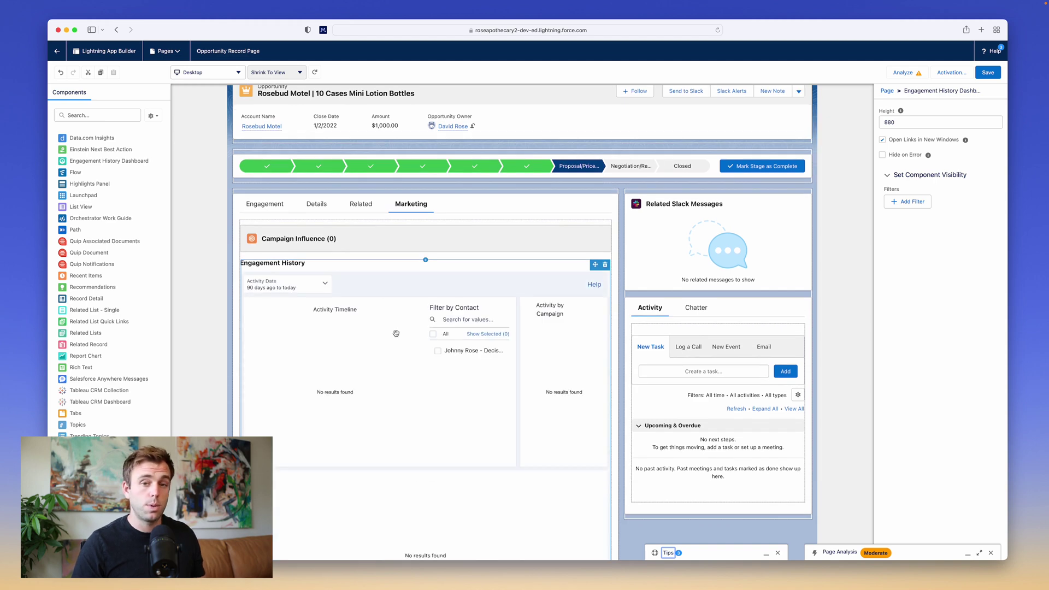
{"action": "scroll", "coordinate": [392, 298], "scroll_direction": "up", "scroll_amount": 1}
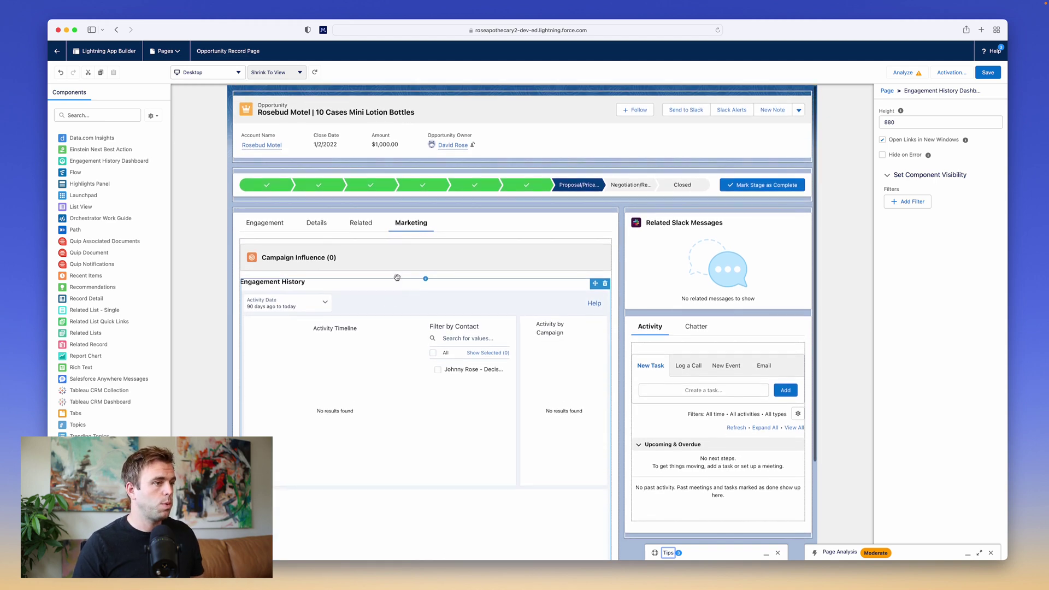
{"action": "left_click", "coordinate": [277, 225]}
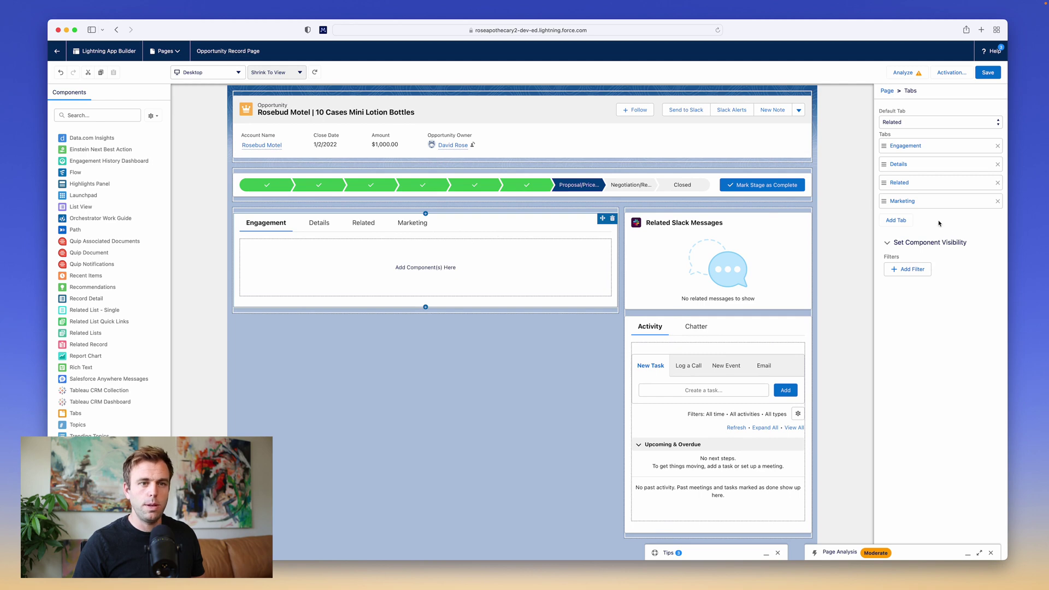
Step: Delete the Engagement tab from the Tabs component's tab list
{"action": "left_click", "coordinate": [999, 148]}
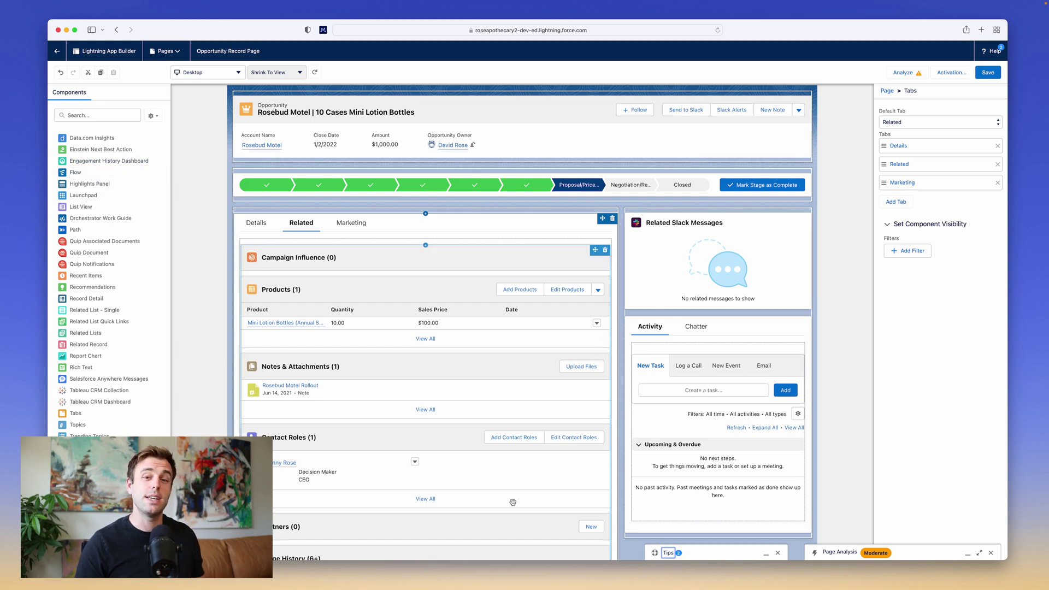
{"action": "scroll", "coordinate": [513, 502], "scroll_direction": "down", "scroll_amount": 3}
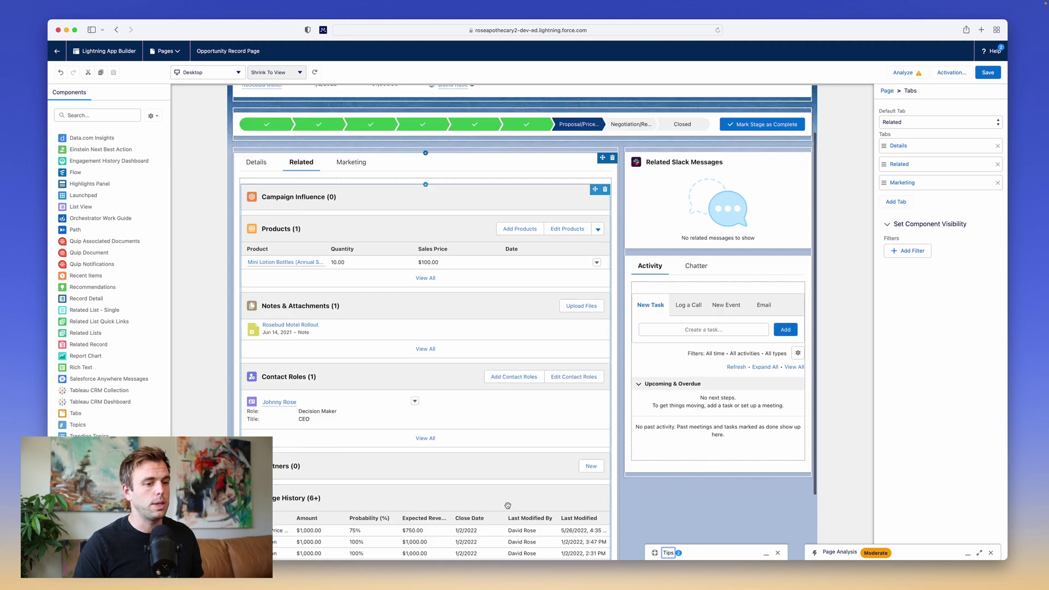
{"action": "scroll", "coordinate": [541, 492], "scroll_direction": "up", "scroll_amount": 3}
Step: Save the page and confirm the opportunity's Marketing tab lists Campaign Influence (0) above Engagement History
{"action": "left_click", "coordinate": [989, 77]}
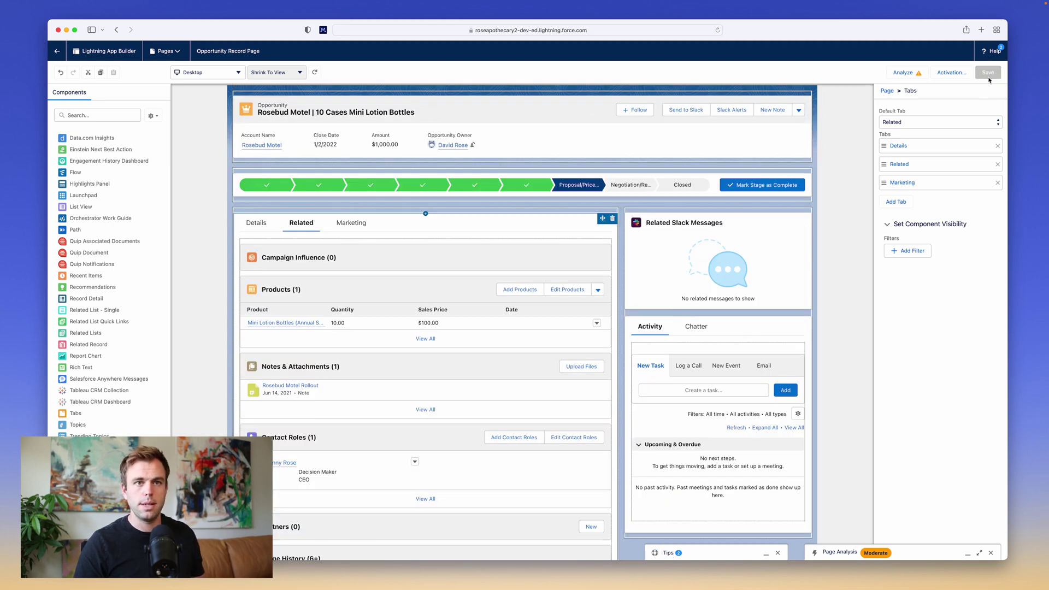
{"action": "left_click", "coordinate": [56, 51]}
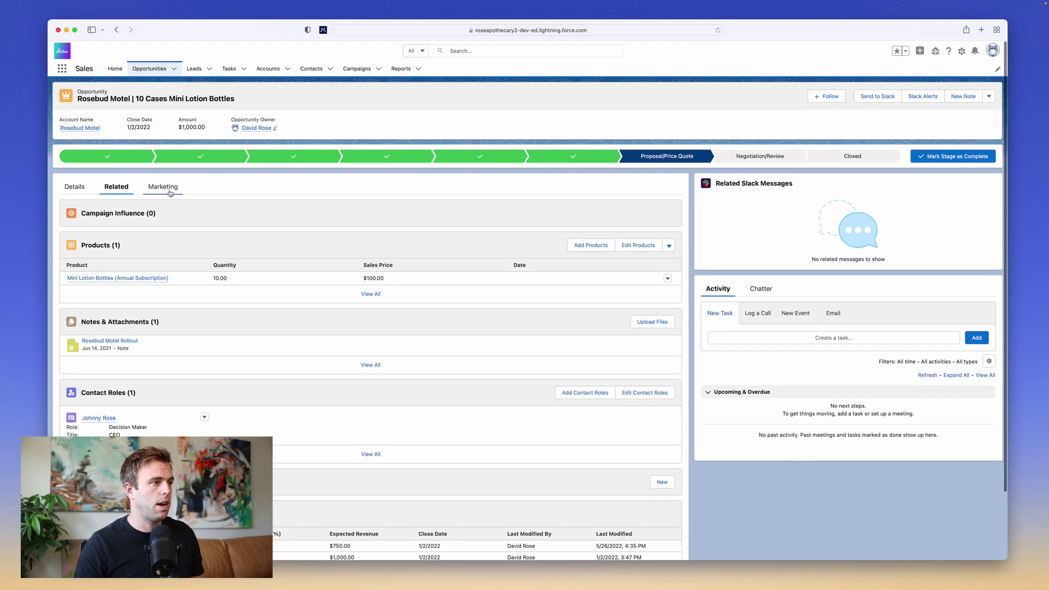
{"action": "left_click", "coordinate": [162, 187]}
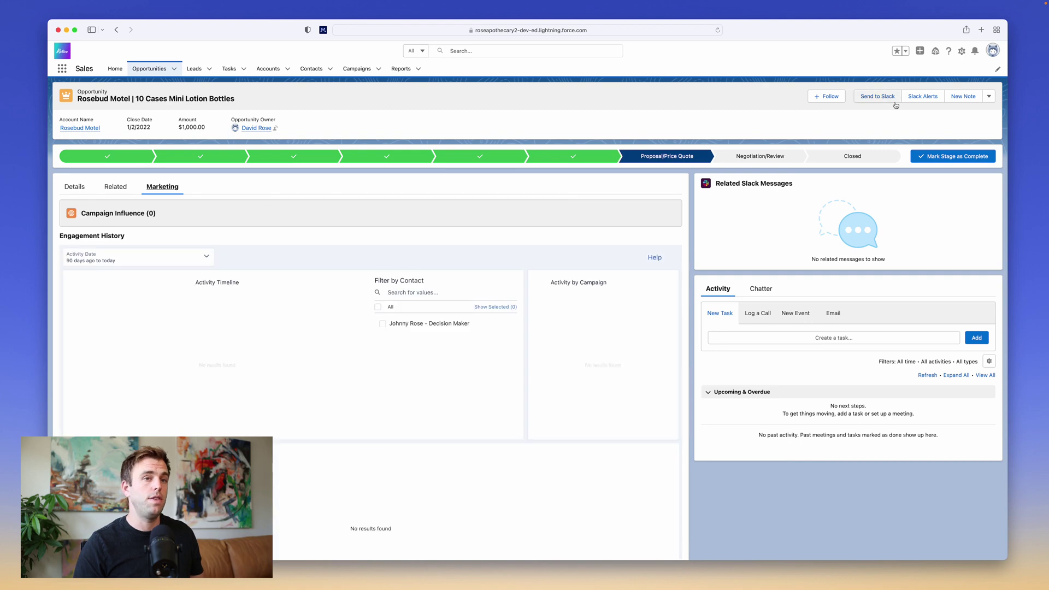
{"action": "left_click", "coordinate": [962, 51]}
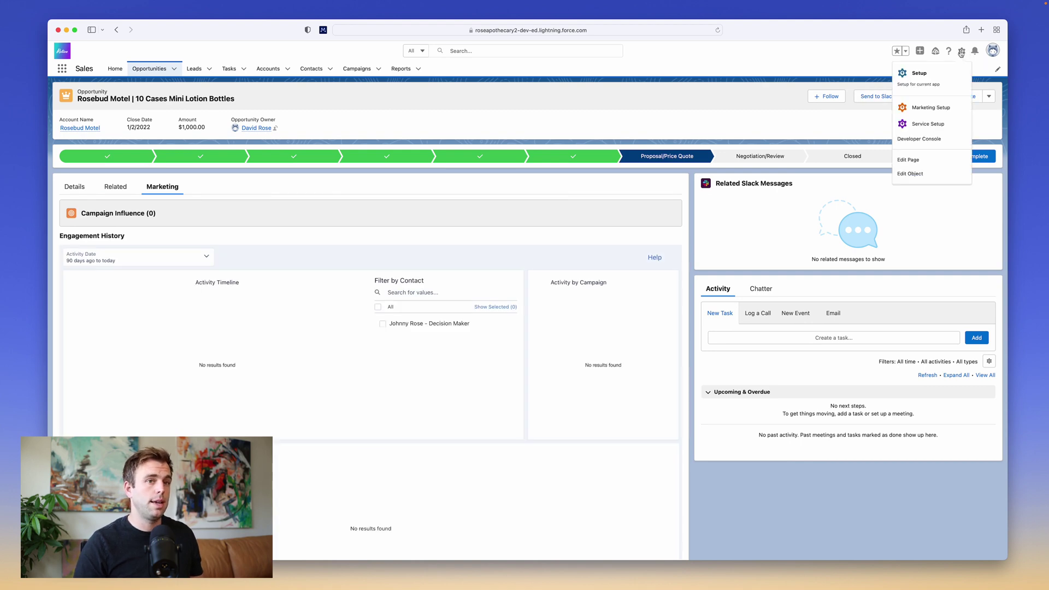
Step: Choose Edit Page to reload the Opportunity Record Page in Lightning App Builder
{"action": "left_click", "coordinate": [923, 162]}
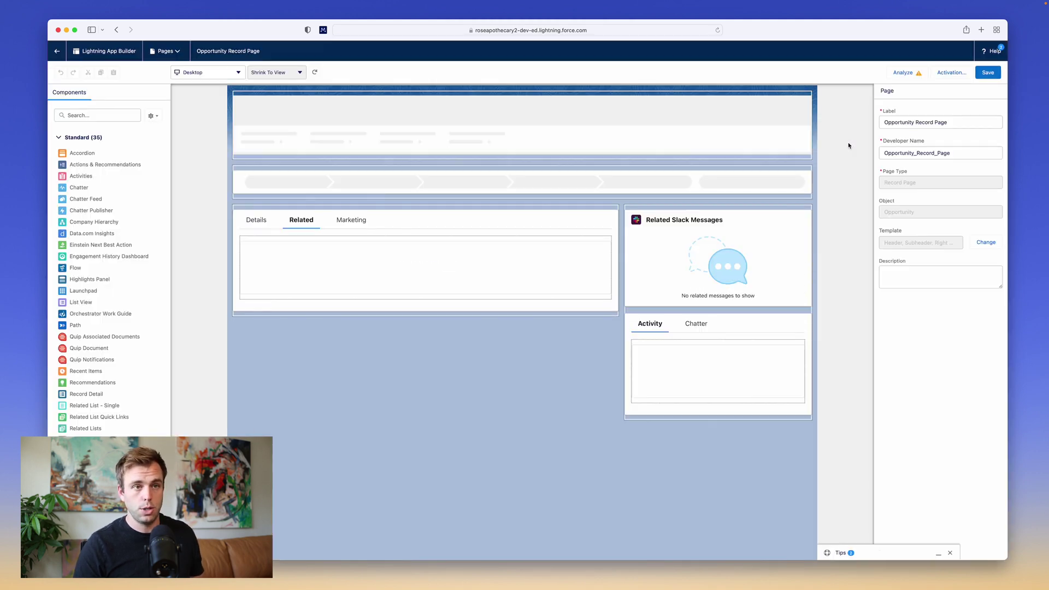
Step: Assign the Opportunity Record Page as the Org Default for desktop and phone
{"action": "left_click", "coordinate": [943, 75]}
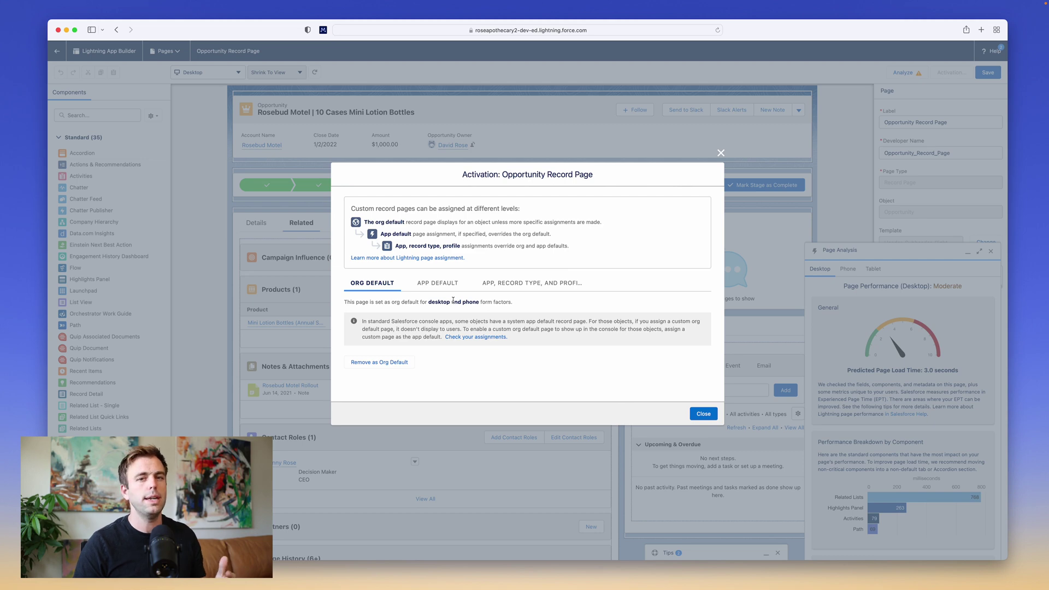
{"action": "key", "text": "Escape"}
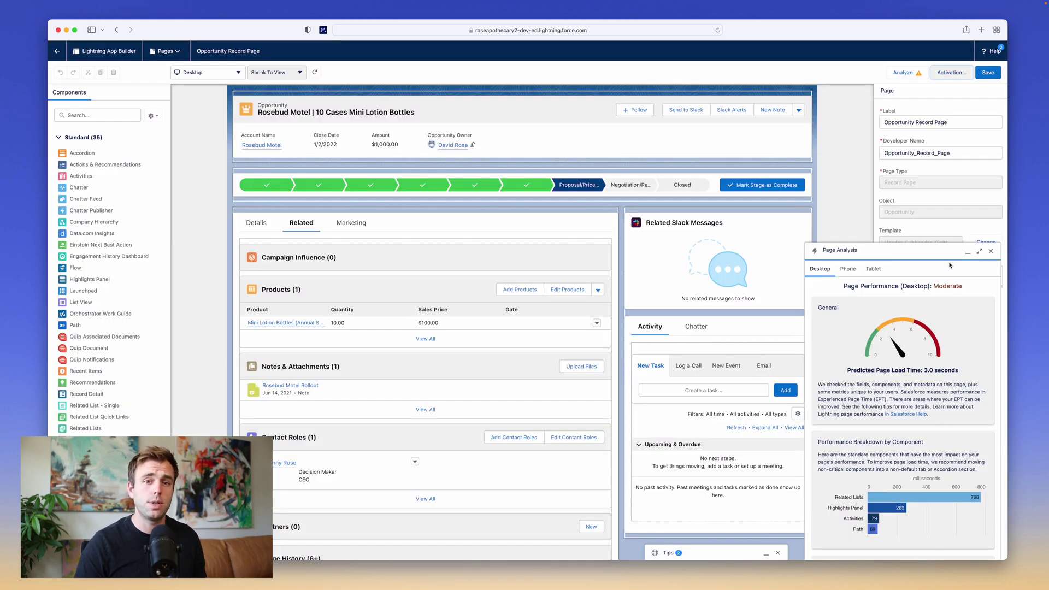